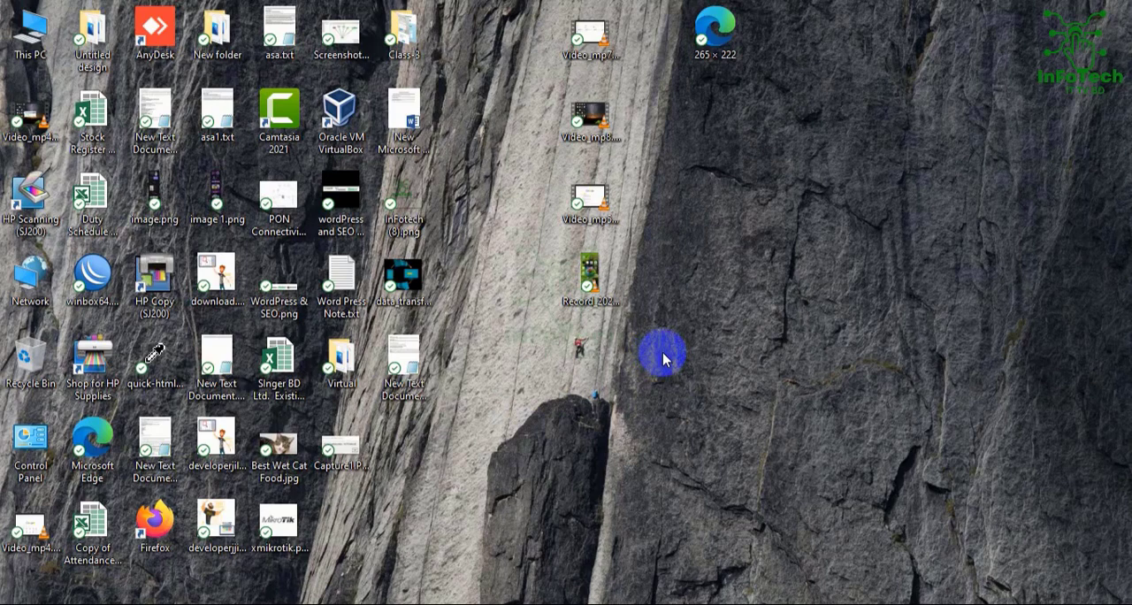
Launch WinBox, connect as admin to the neighbor router with MAC address B8:69:F4:9F:44:43, and close the open queue list.
double_click(95, 281)
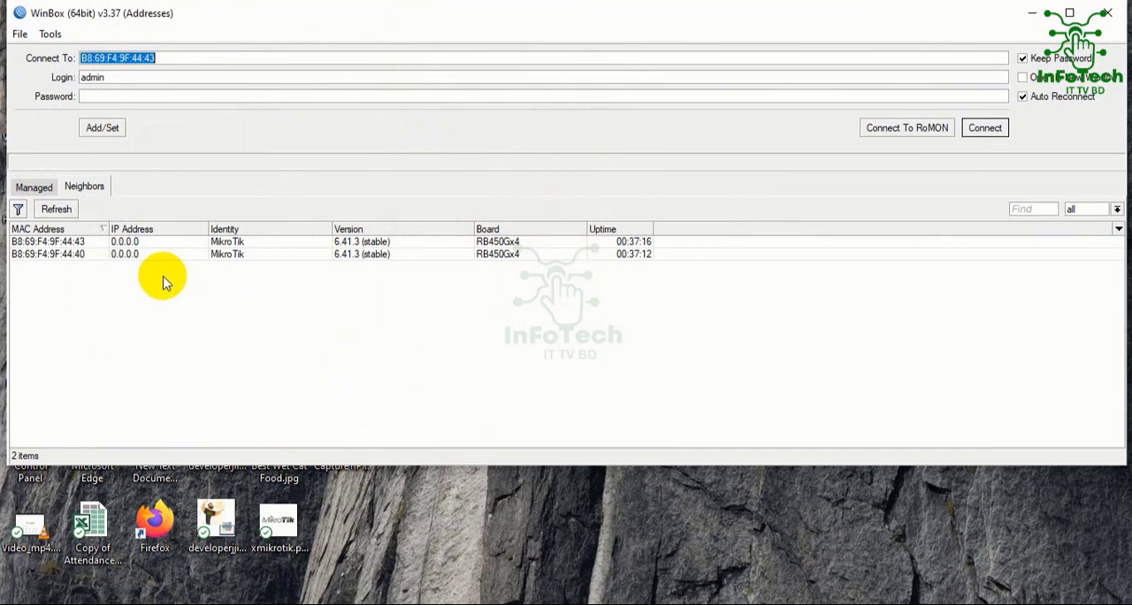
left_click(63, 248)
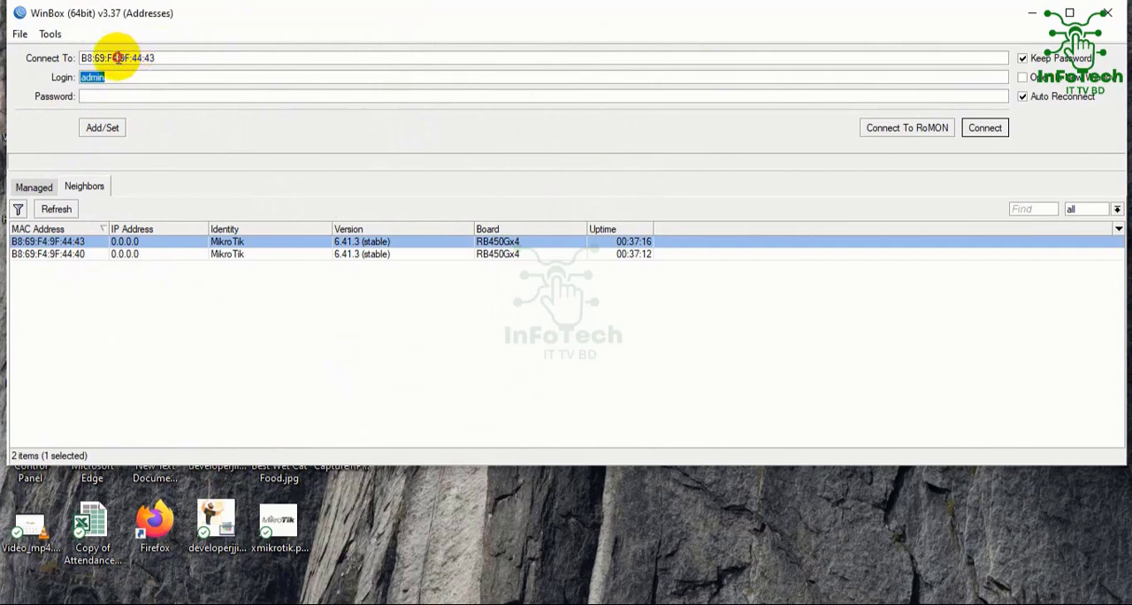
left_click_drag(159, 57, 84, 58)
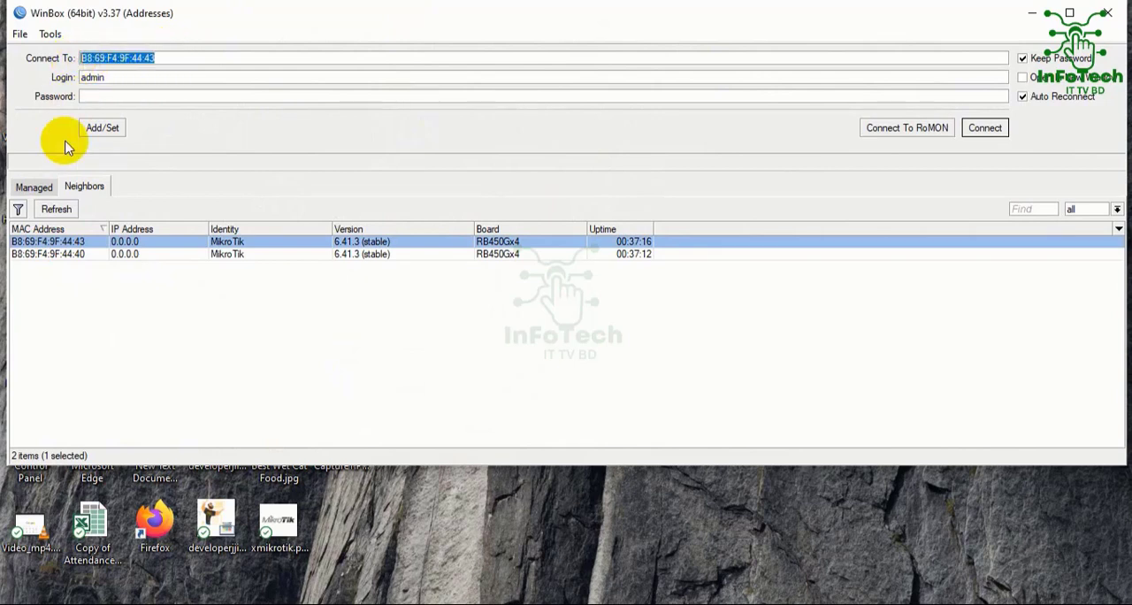
left_click(46, 244)
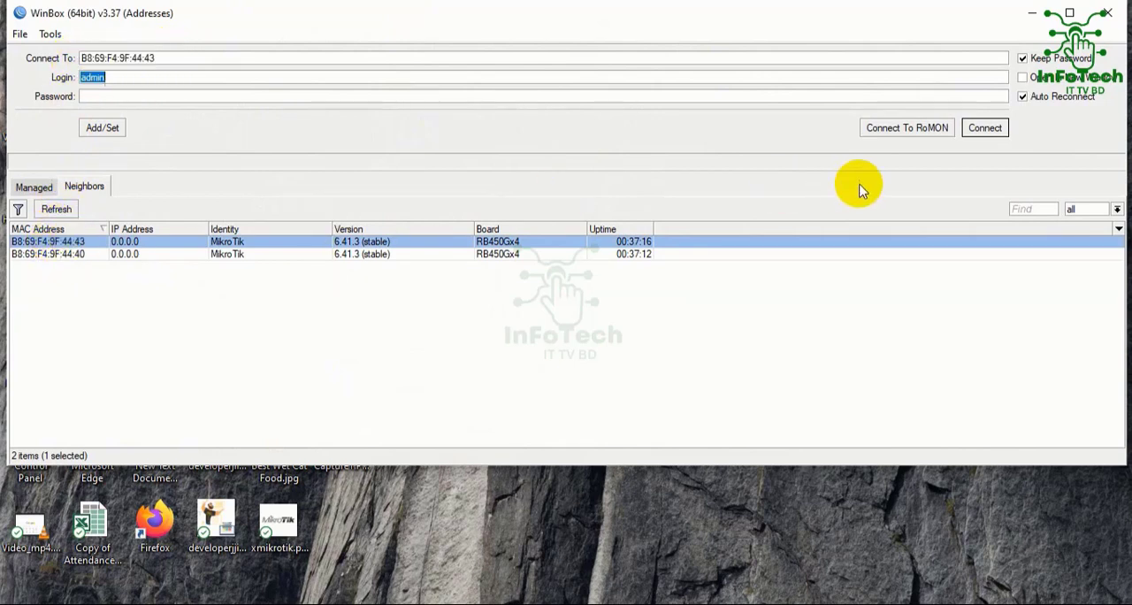
left_click(984, 128)
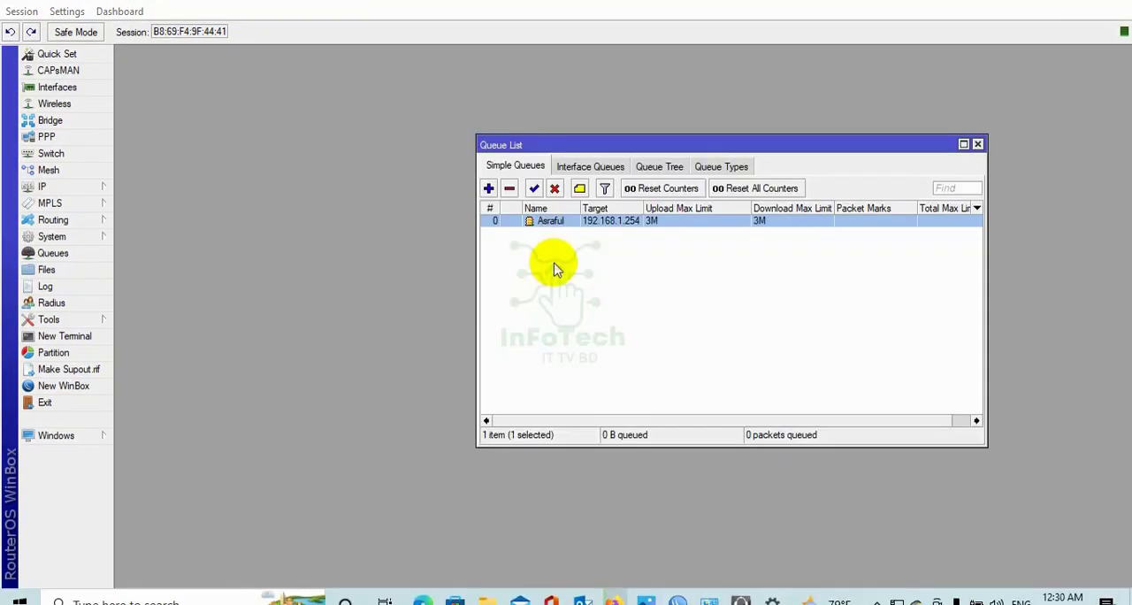
left_click(977, 144)
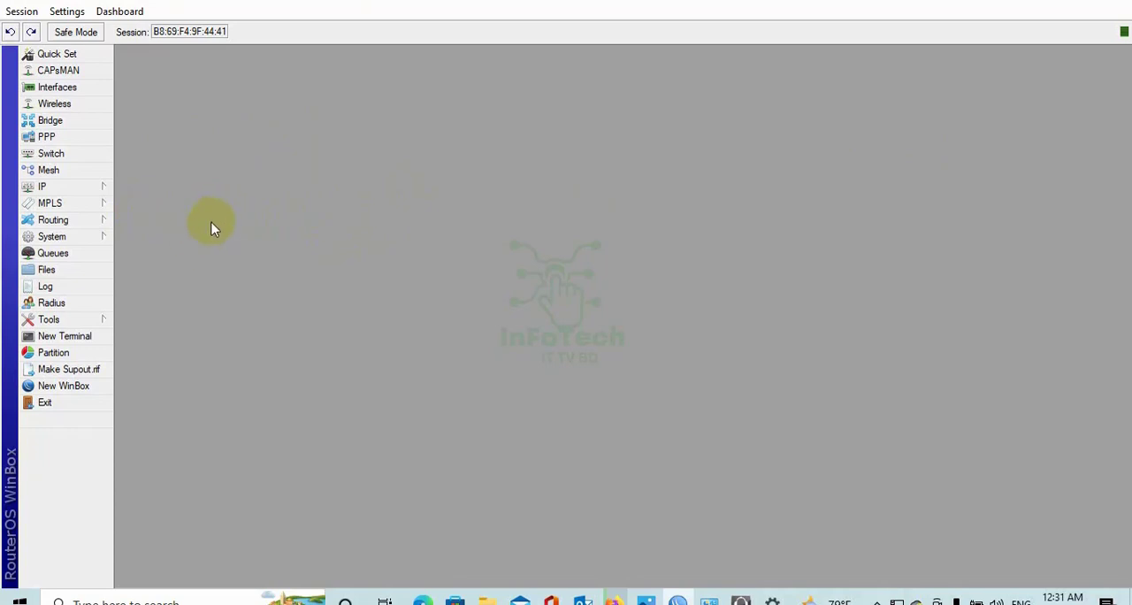
Start a new queue type in the router's queue list, named Upload and of kind pcq.
left_click(53, 255)
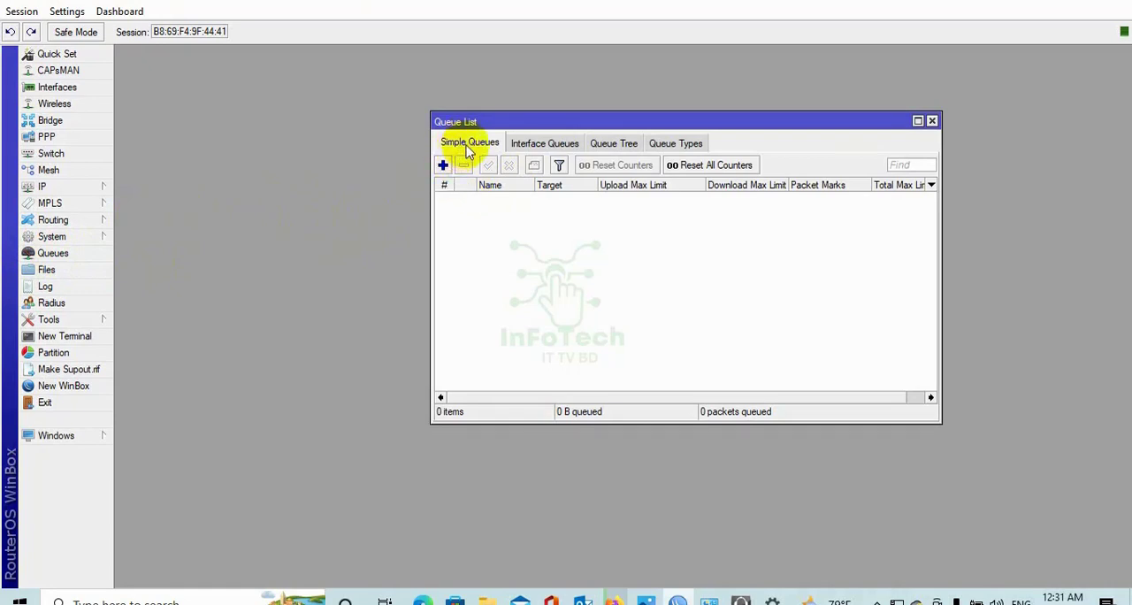
left_click(682, 144)
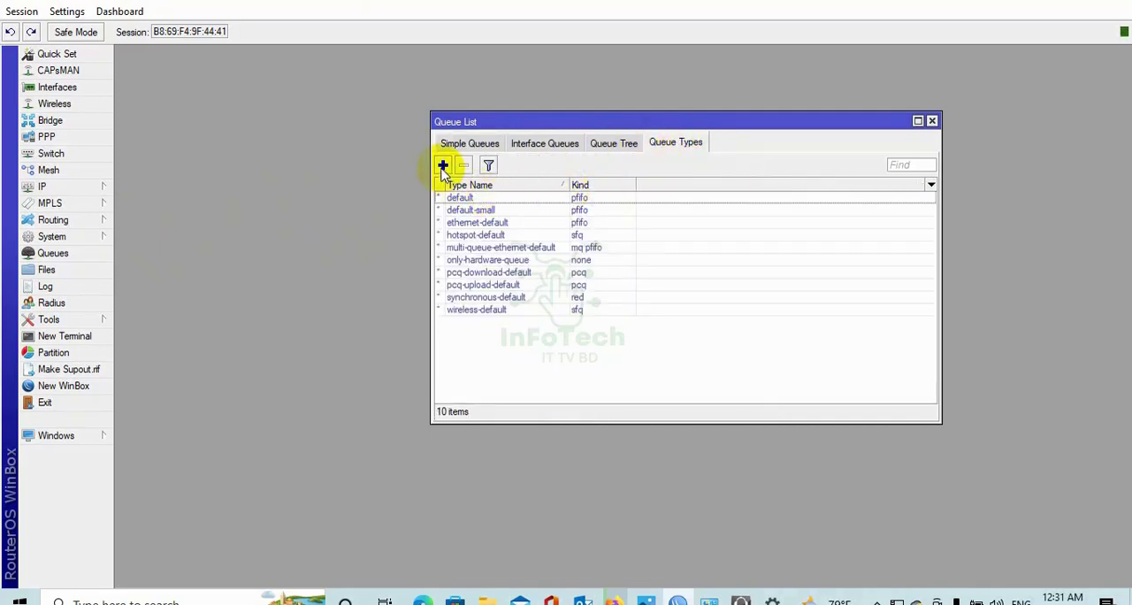
left_click(443, 165)
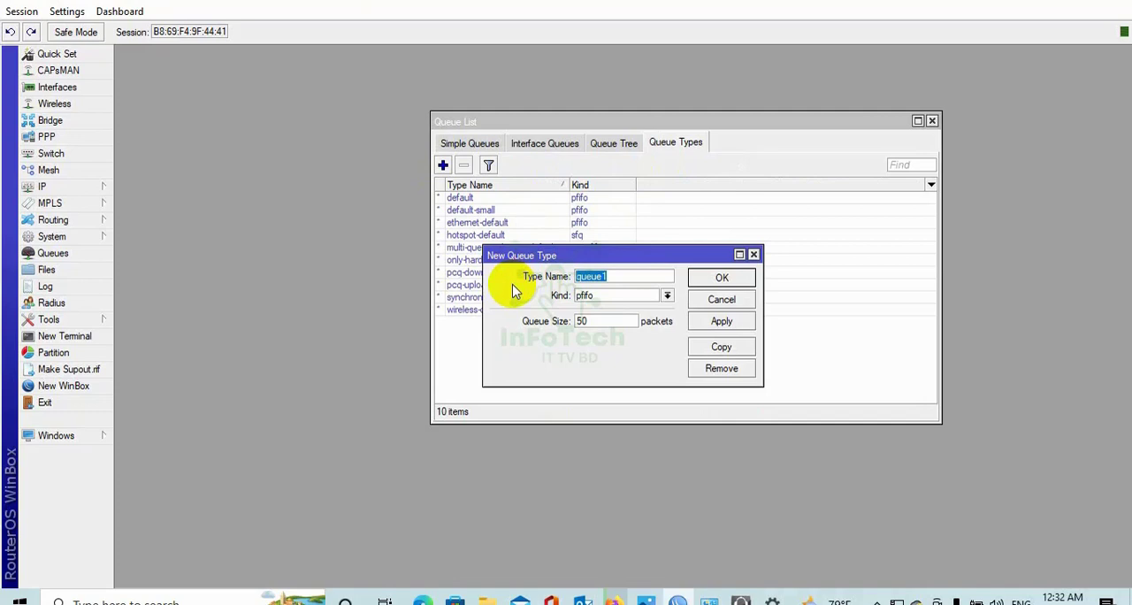
type("Upload")
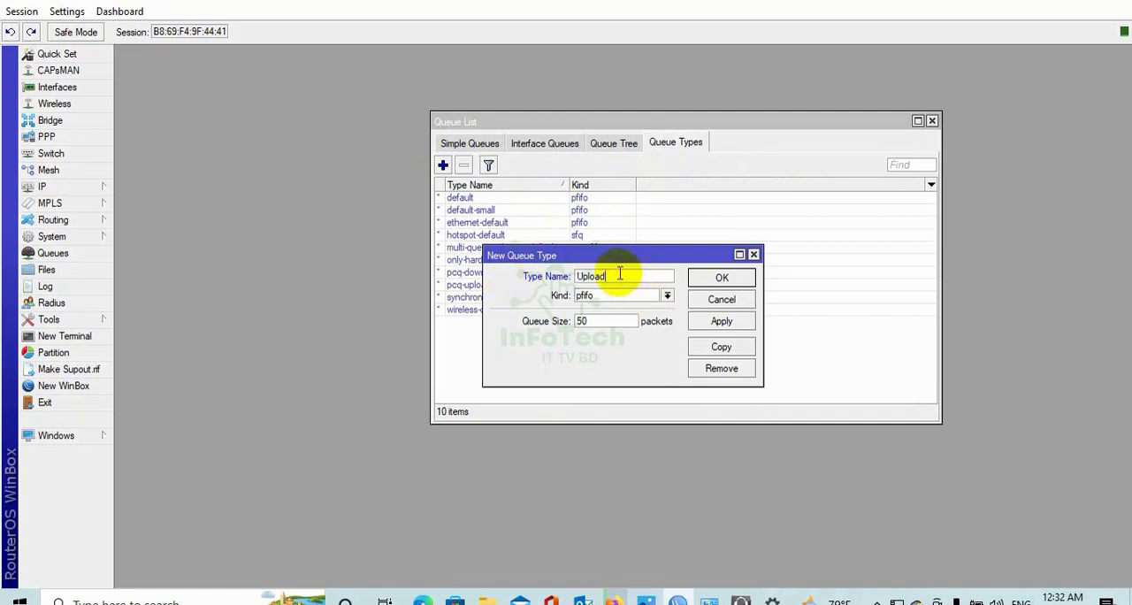
left_click_drag(618, 275, 566, 277)
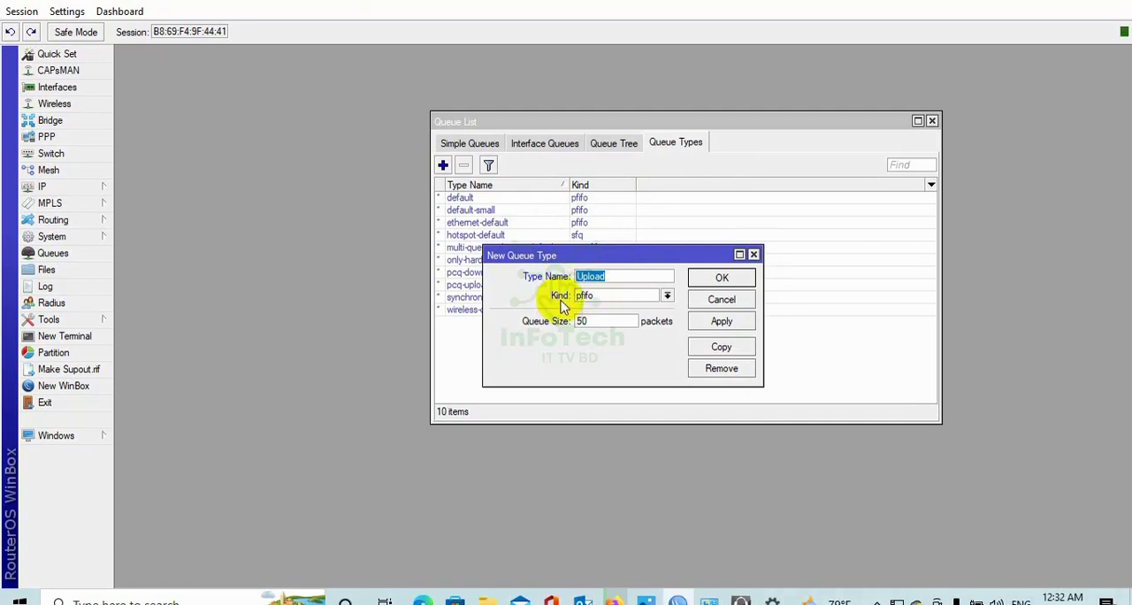
left_click(667, 296)
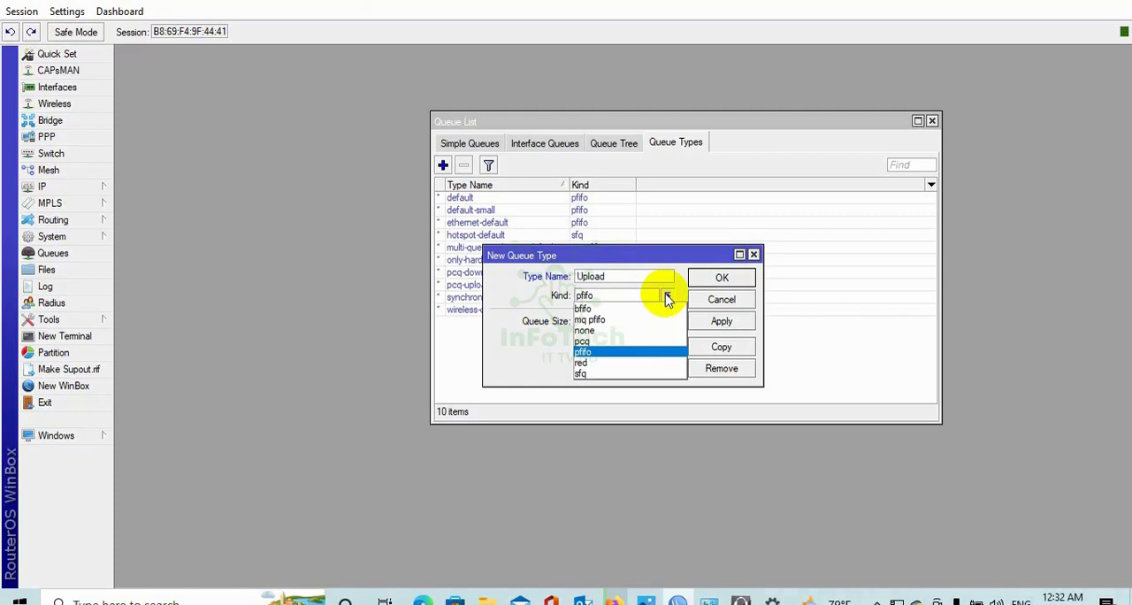
left_click(599, 346)
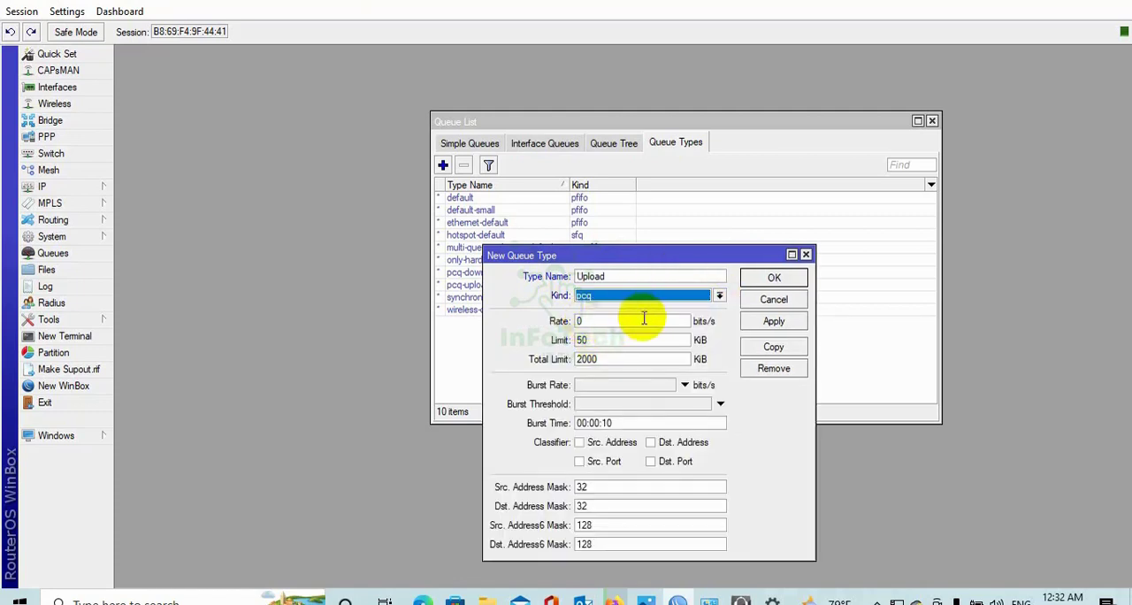
Set the Upload queue type's rate to 1M, classify it by Src. Address, and save it.
double_click(591, 321)
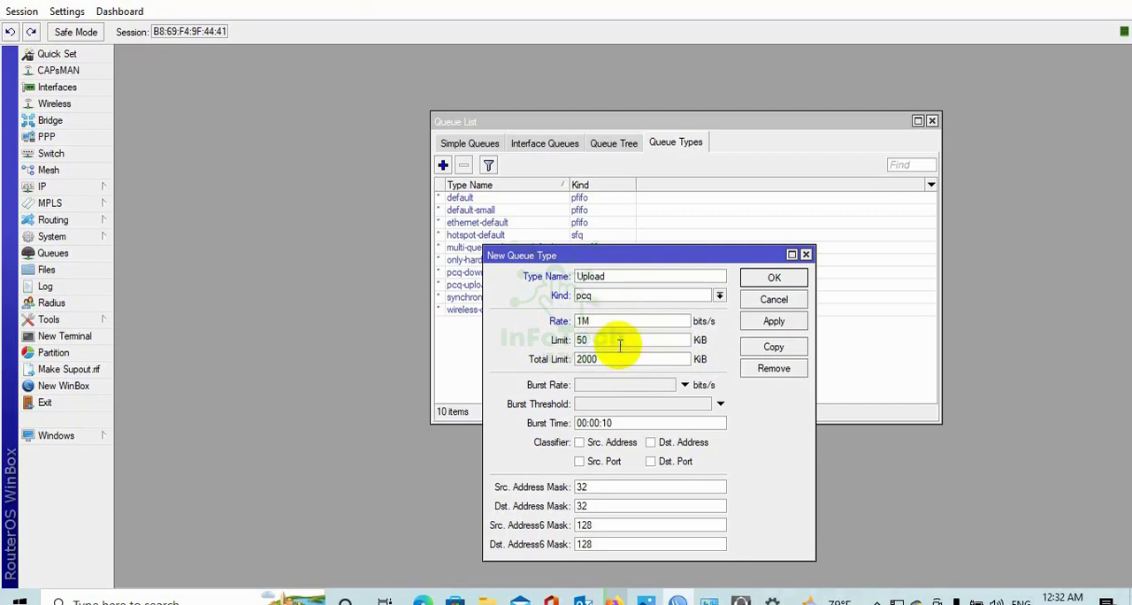
left_click(580, 445)
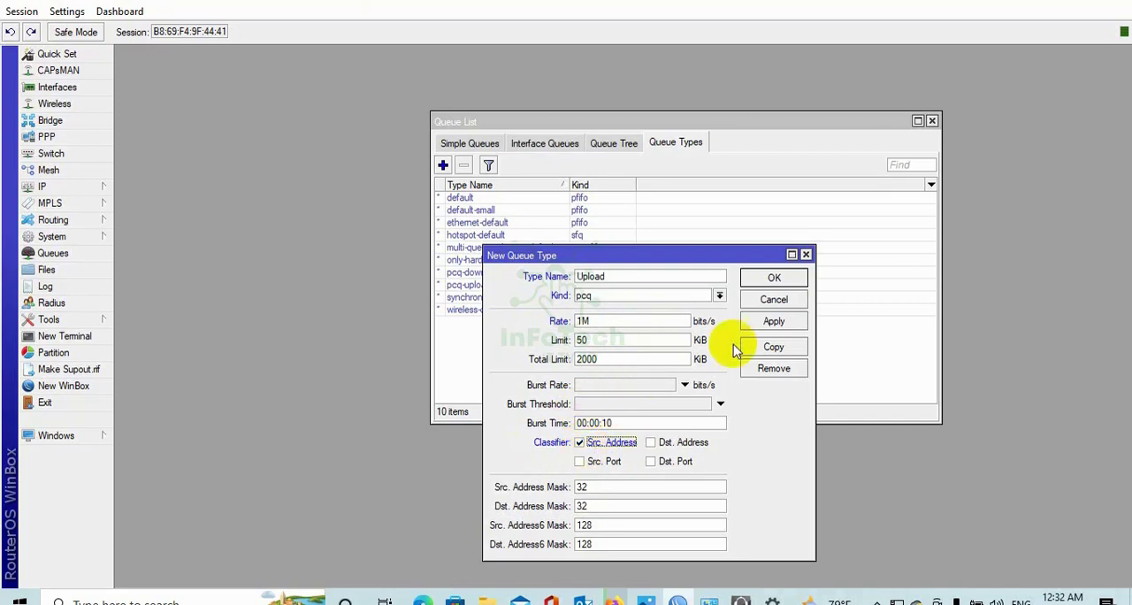
left_click(774, 323)
left_click(774, 278)
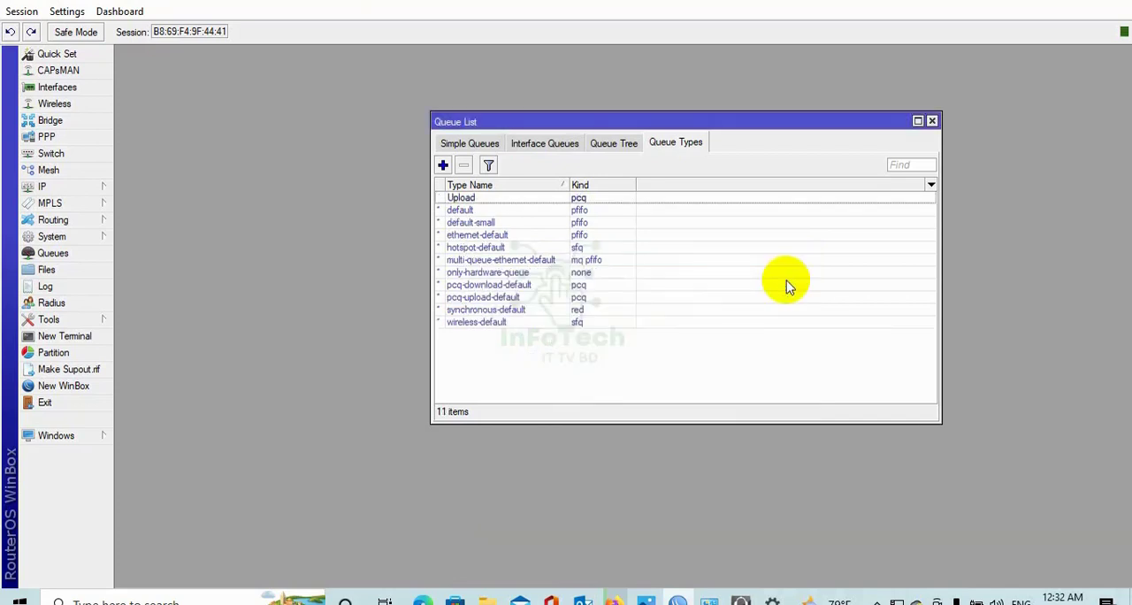
Add a queue type named Download of kind pcq with a 1M rate and the Dst. Address classifier.
left_click(443, 167)
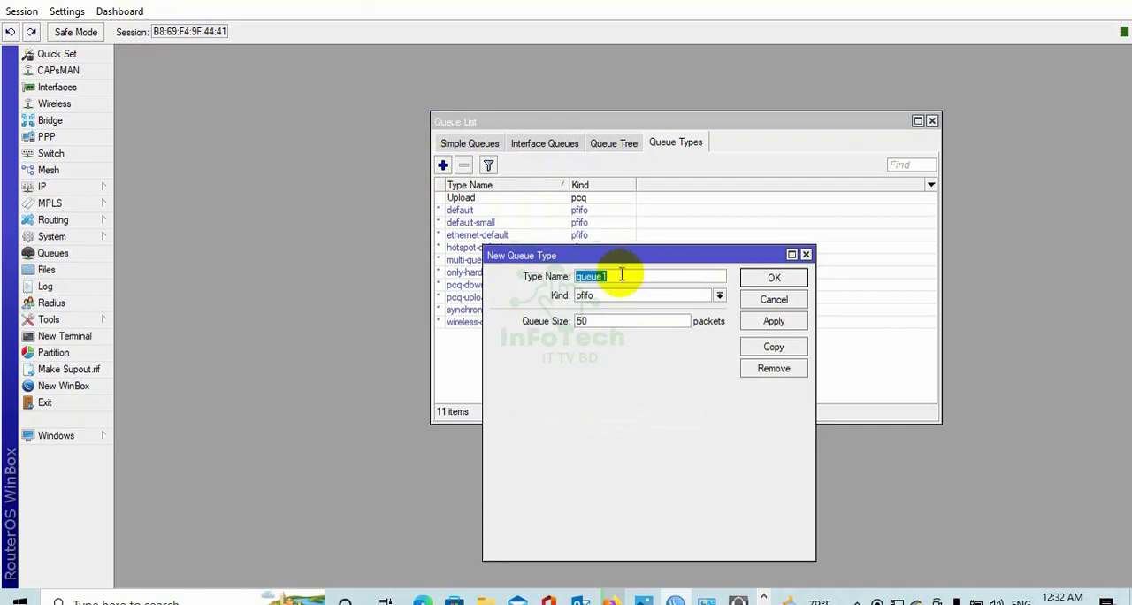
type("Download")
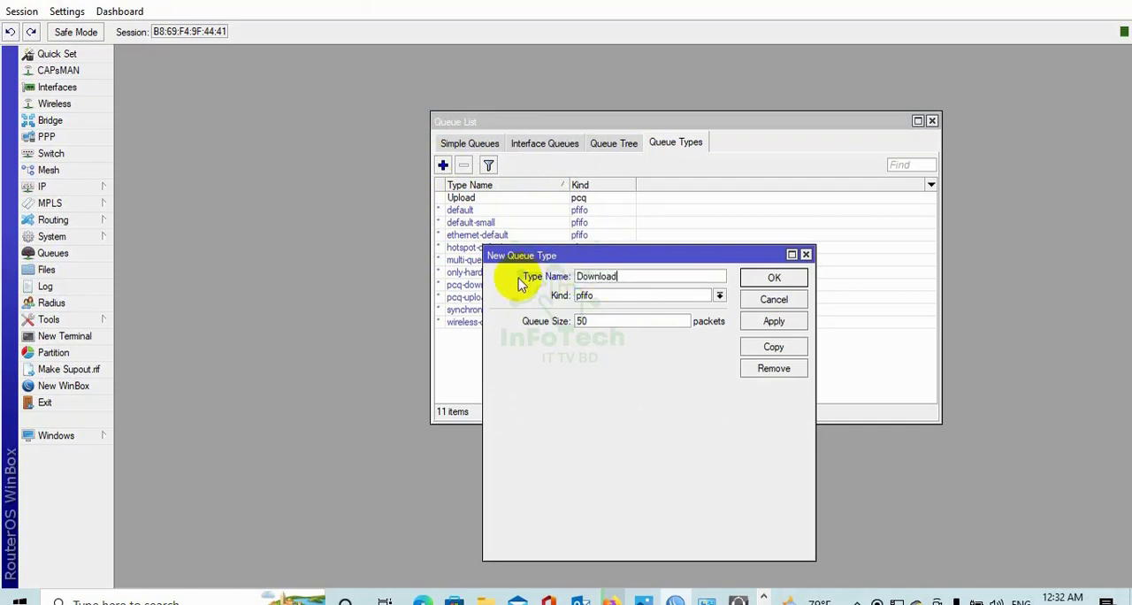
left_click(721, 298)
left_click(695, 338)
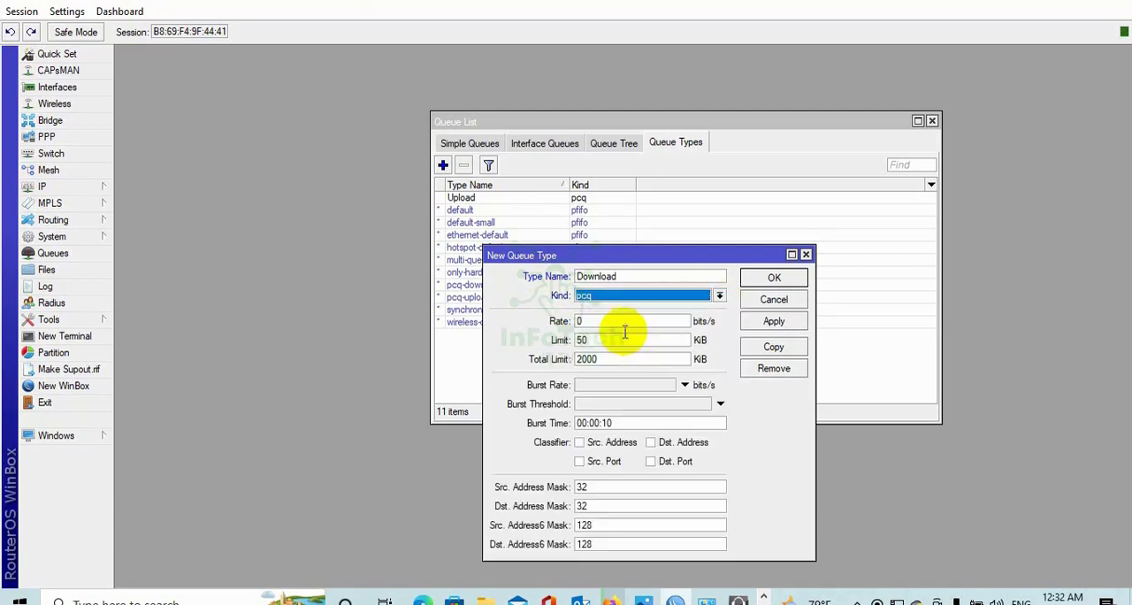
key("Tab")
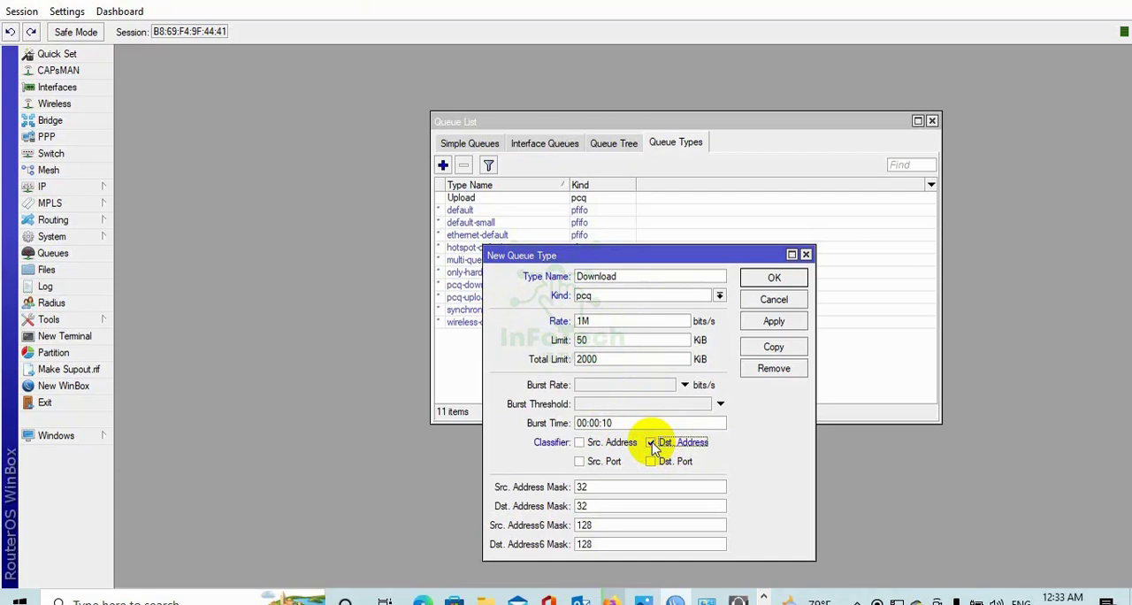
left_click(653, 444)
left_click(774, 323)
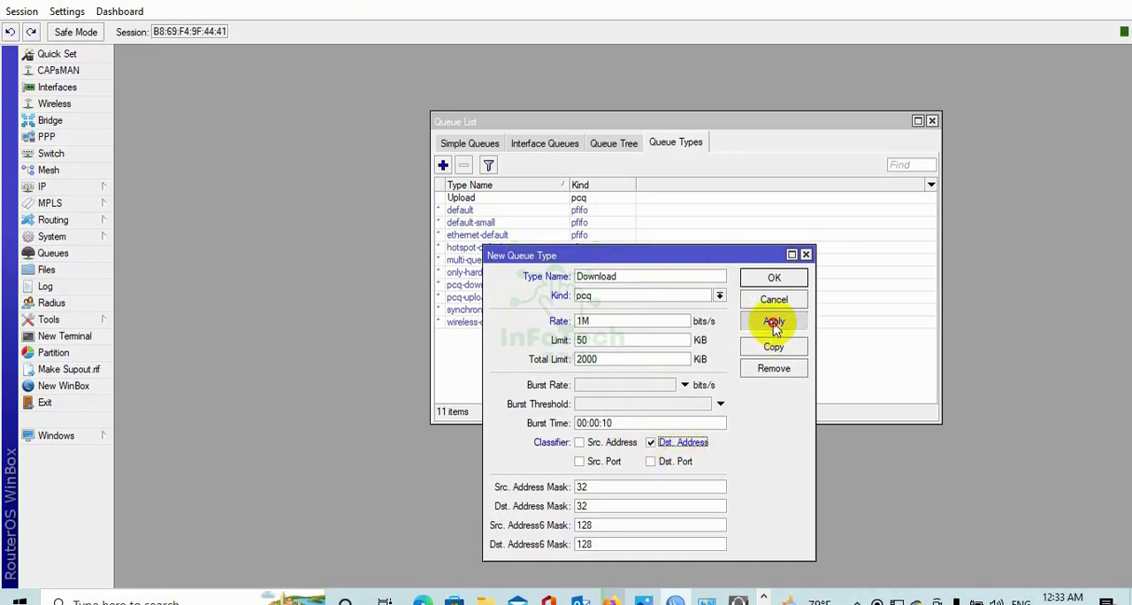
left_click(774, 279)
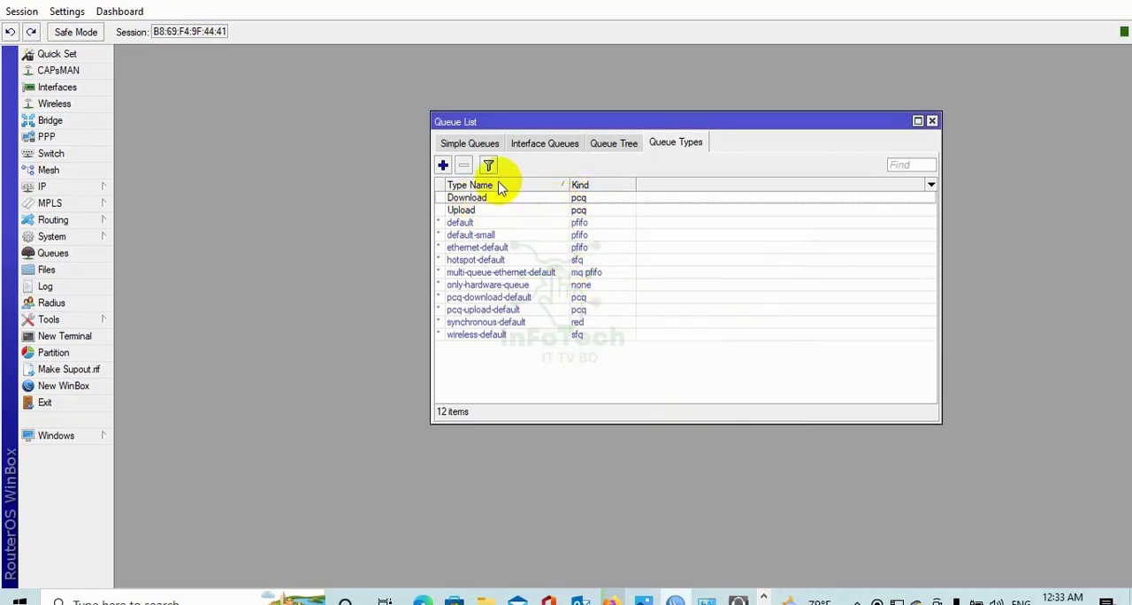
Start a new simple queue named PCQ with target 192.168.1.0/24, keeping the target upload max limit unlimited.
left_click(476, 147)
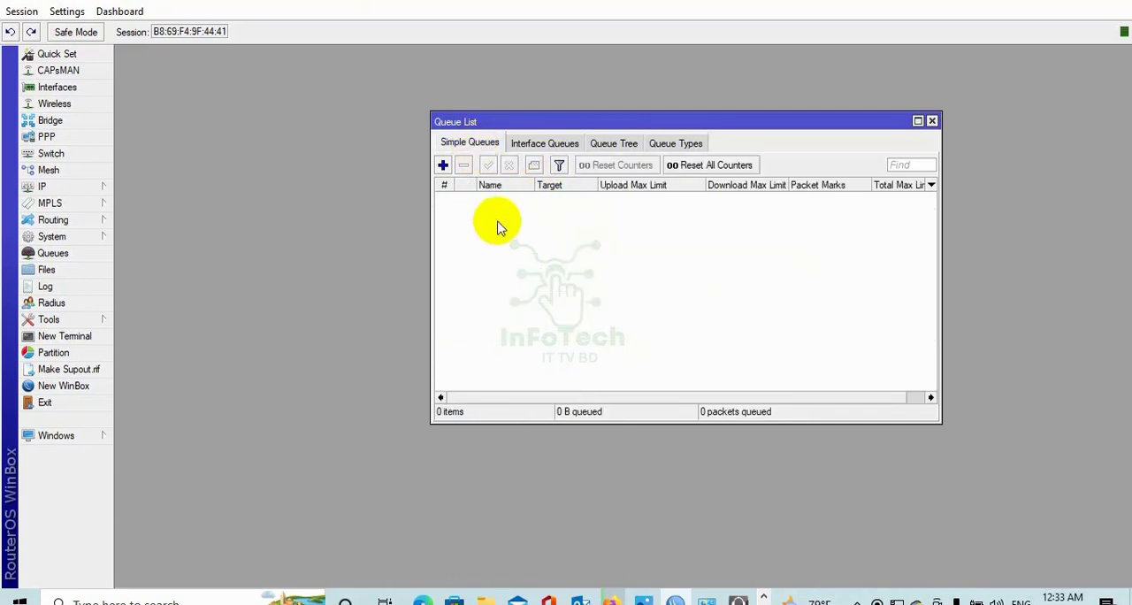
left_click(443, 166)
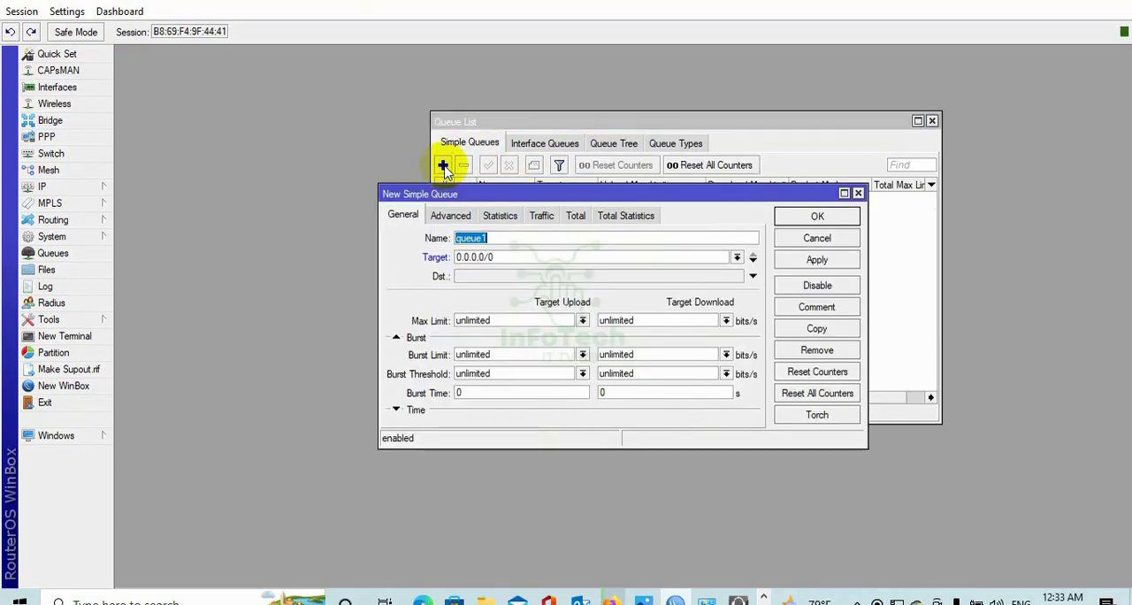
left_click(497, 238)
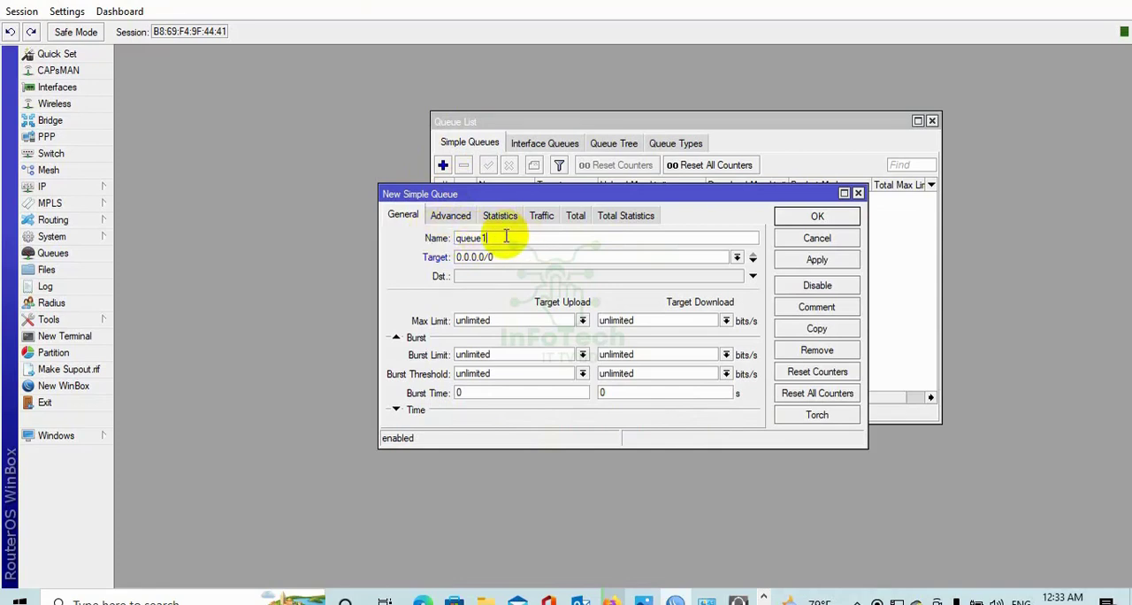
left_click_drag(503, 235, 457, 234)
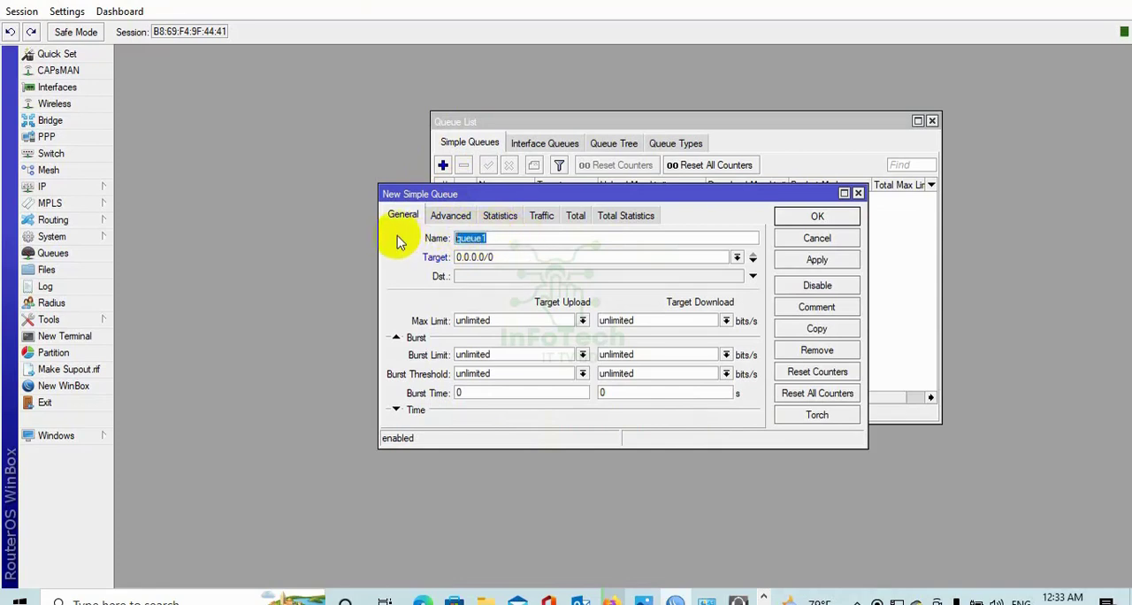
type("PCQ")
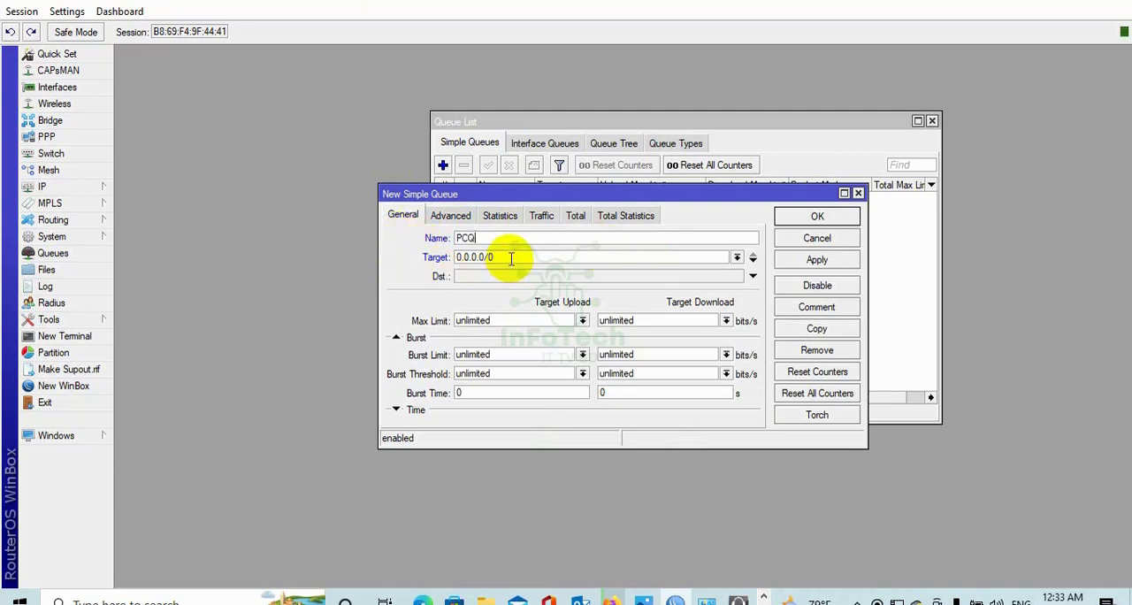
left_click_drag(510, 258, 399, 259)
type("1")
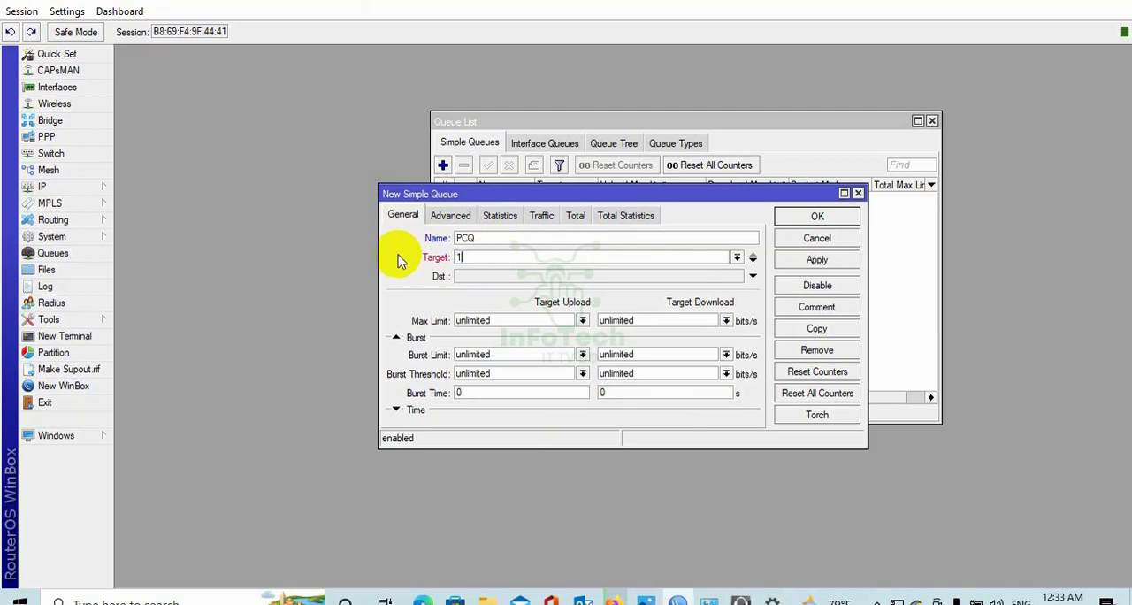
type("92.168.1.0/24")
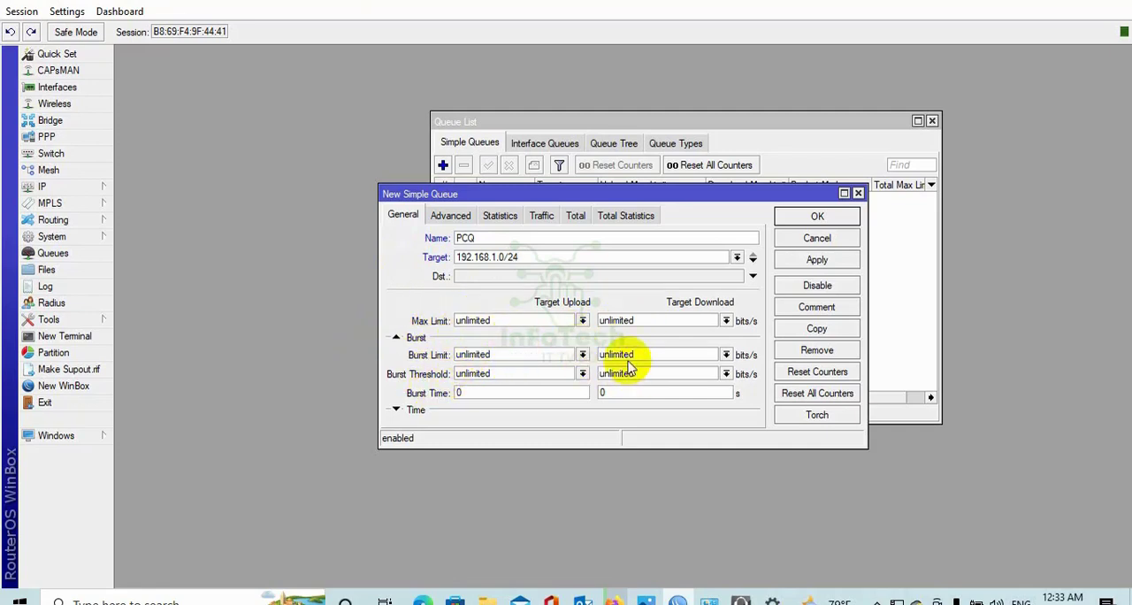
left_click(583, 320)
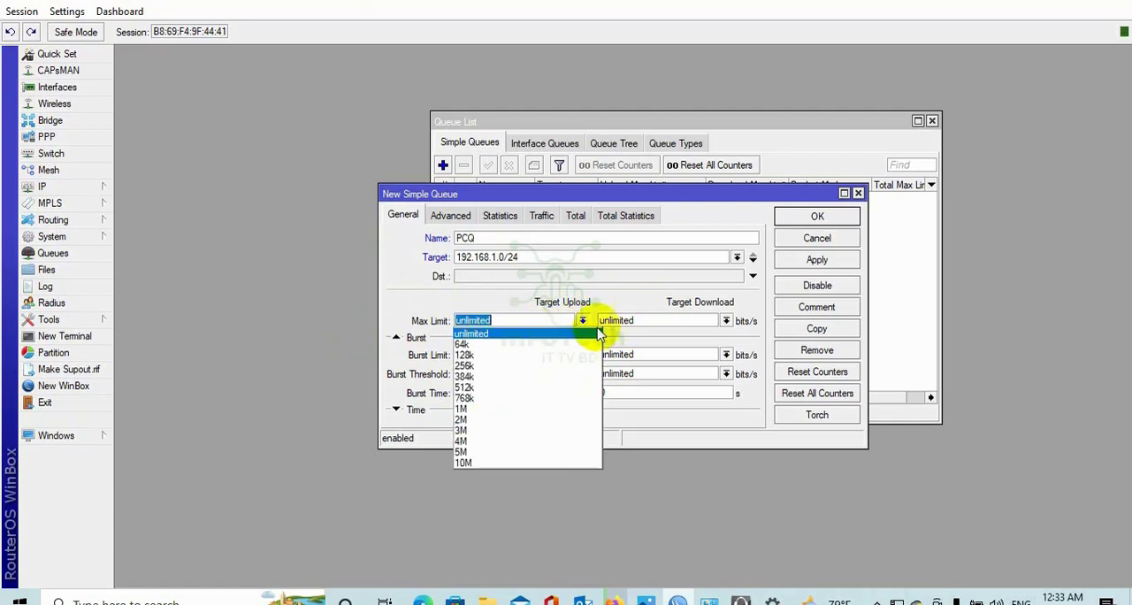
left_click(583, 320)
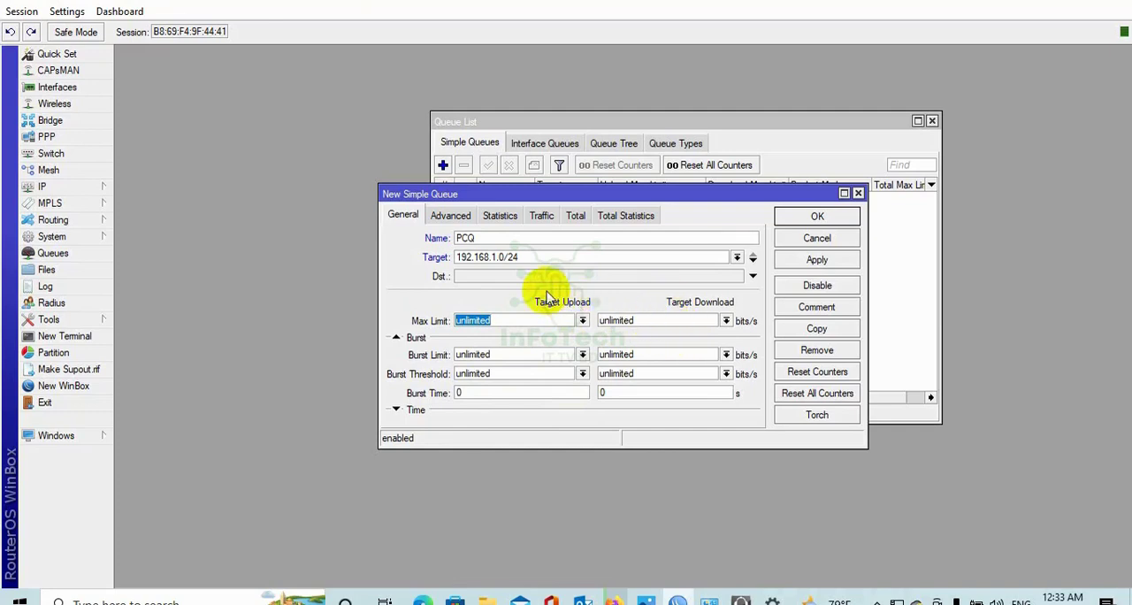
Assign the Upload queue type to target upload and Download to target download, and save the PCQ simple queue.
left_click(451, 216)
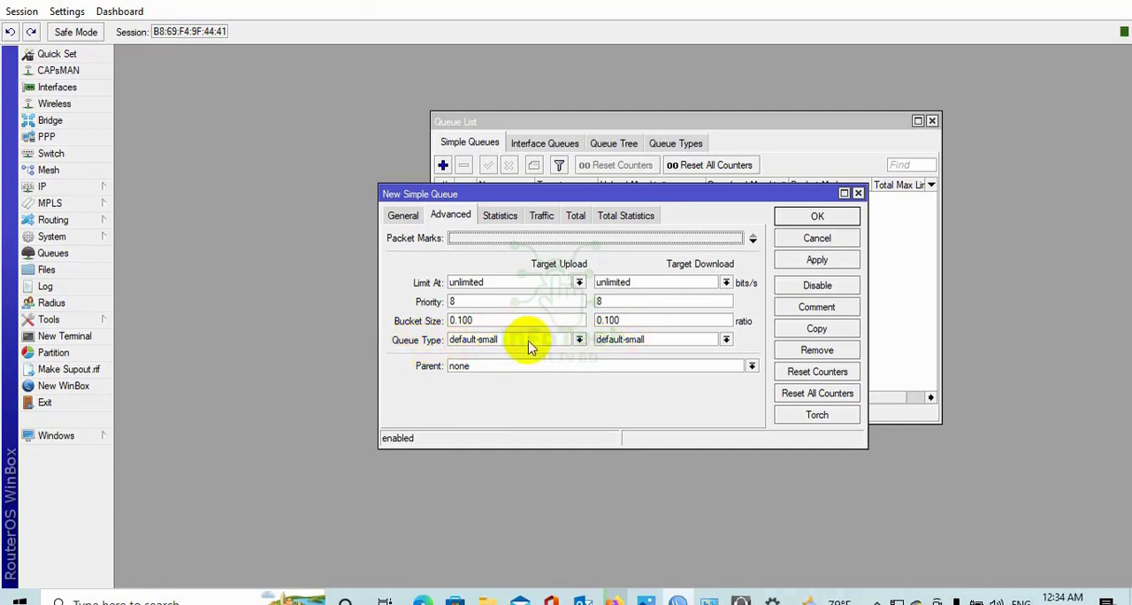
left_click(579, 340)
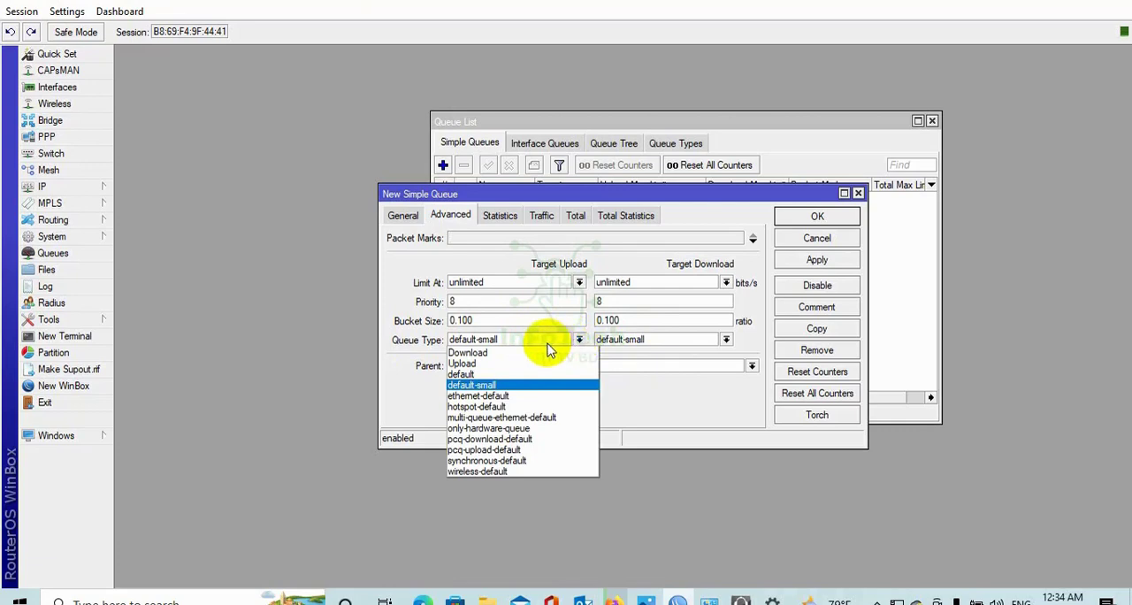
left_click(478, 365)
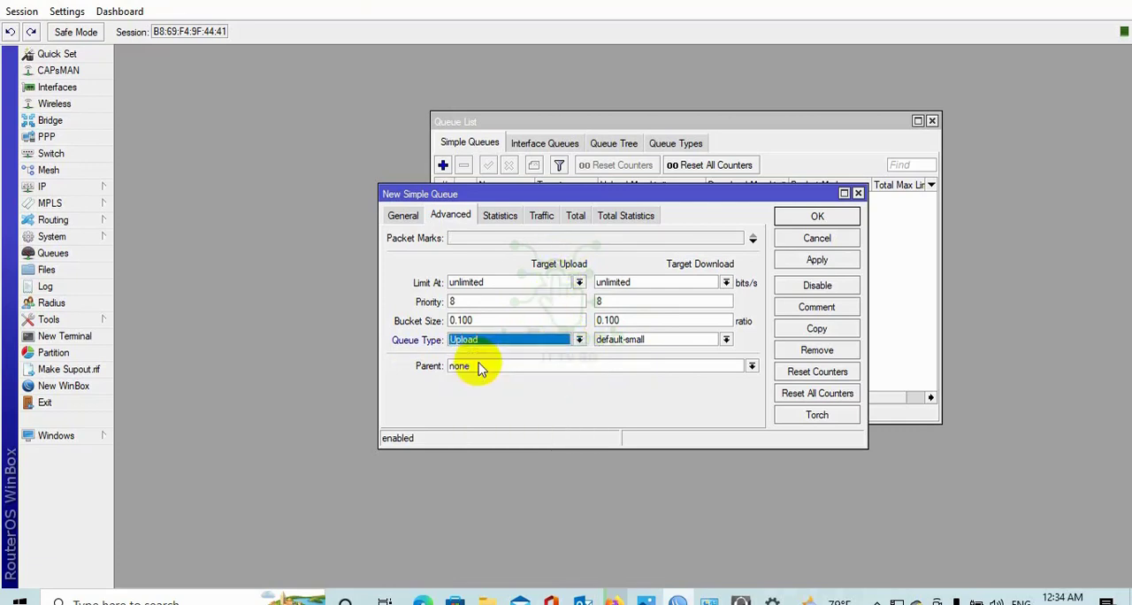
left_click(725, 340)
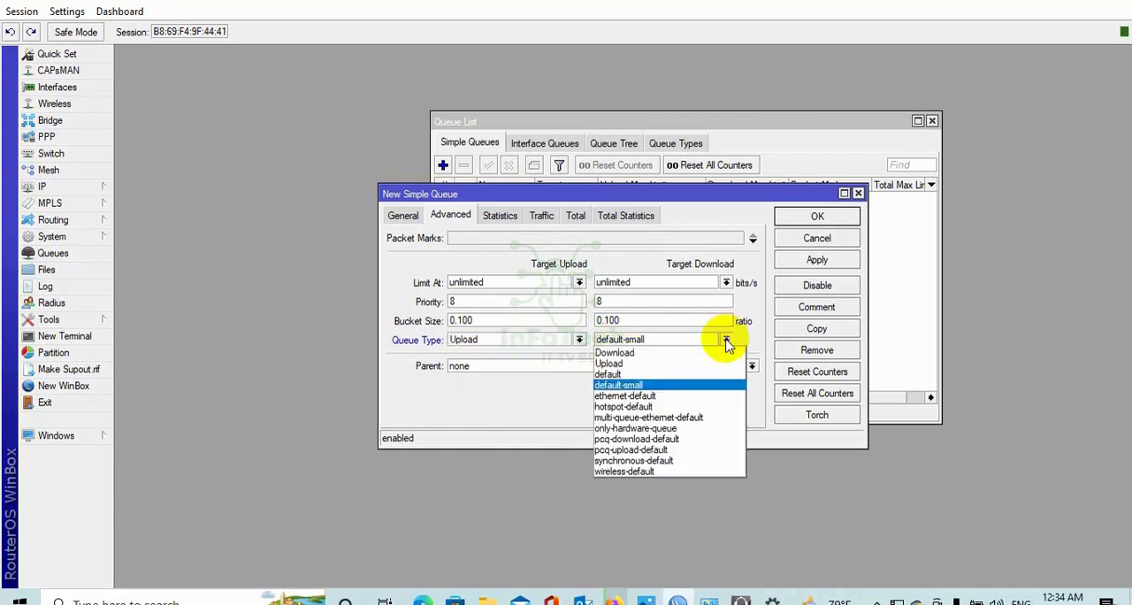
left_click(664, 353)
left_click(818, 263)
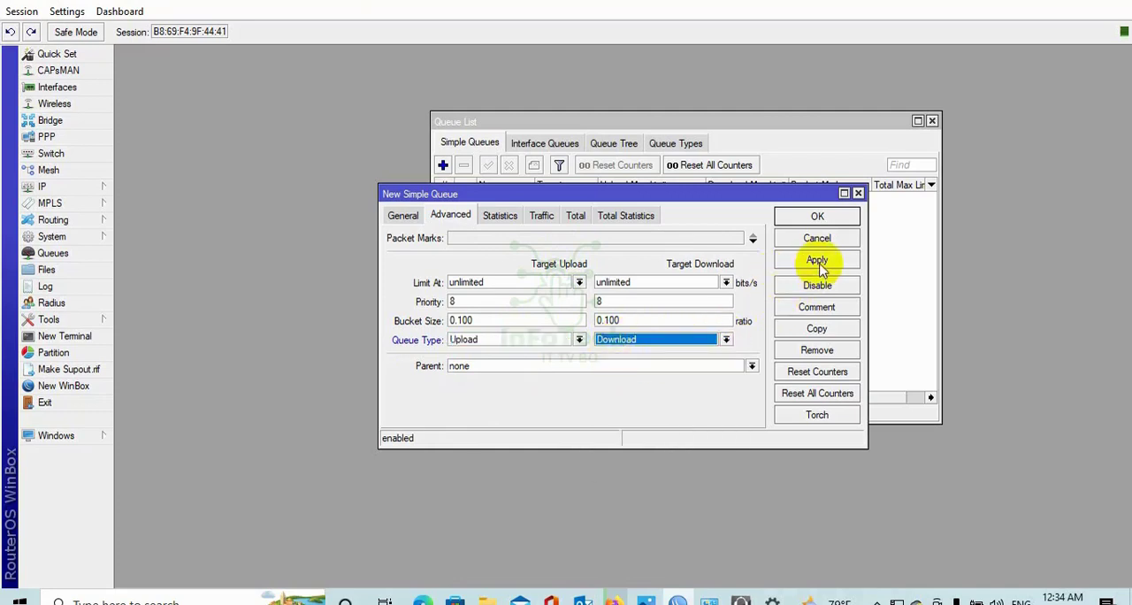
left_click(817, 217)
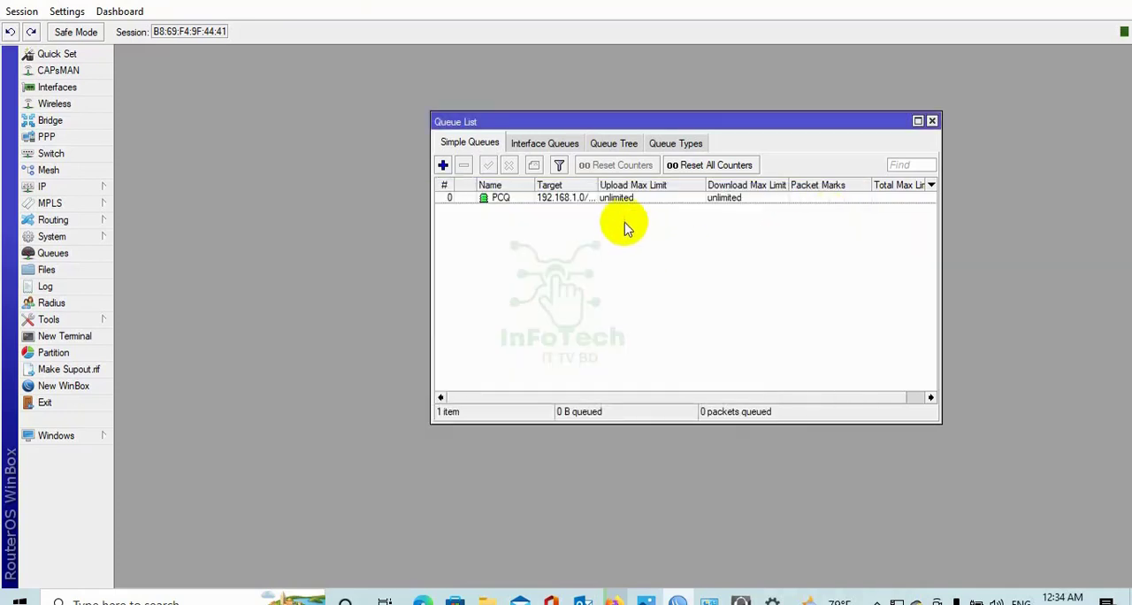
Check the live upload and download traffic of the PCQ queue, and close its window.
double_click(570, 201)
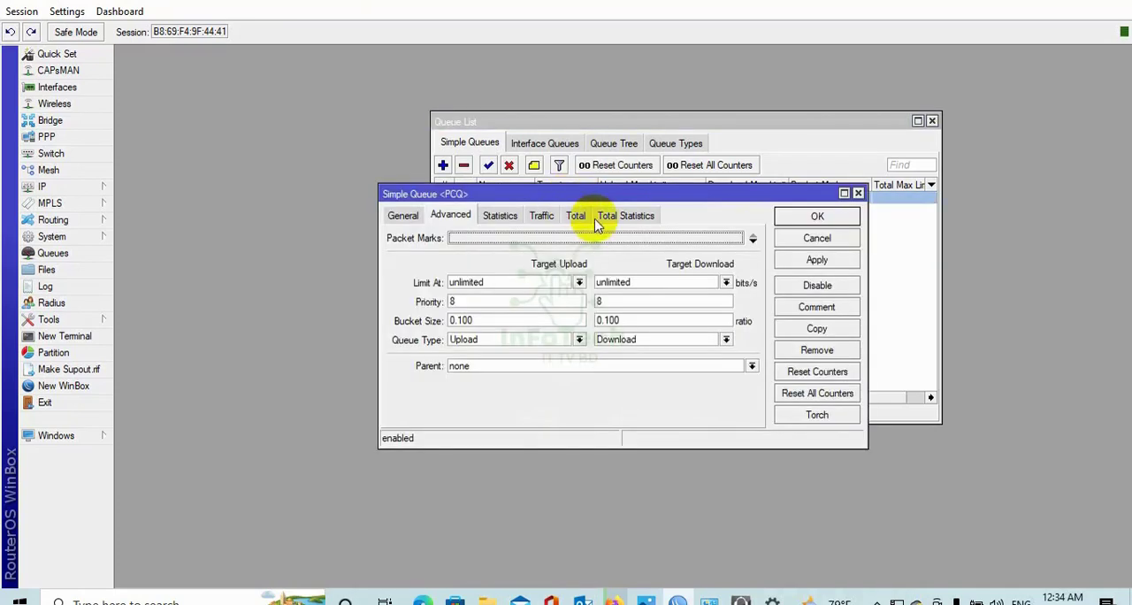
left_click(542, 219)
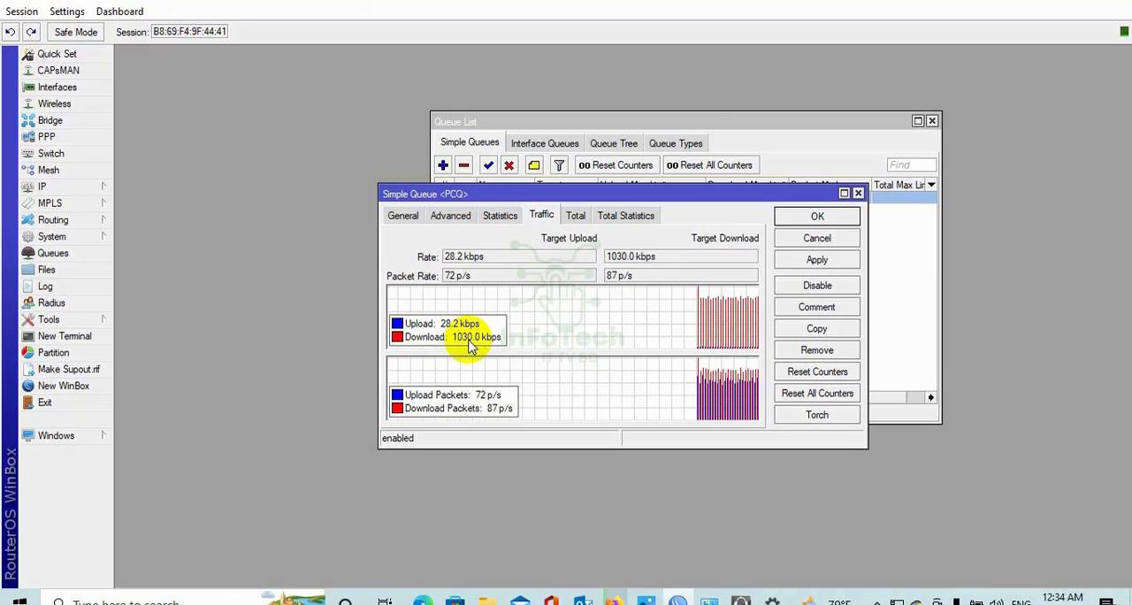
left_click(858, 193)
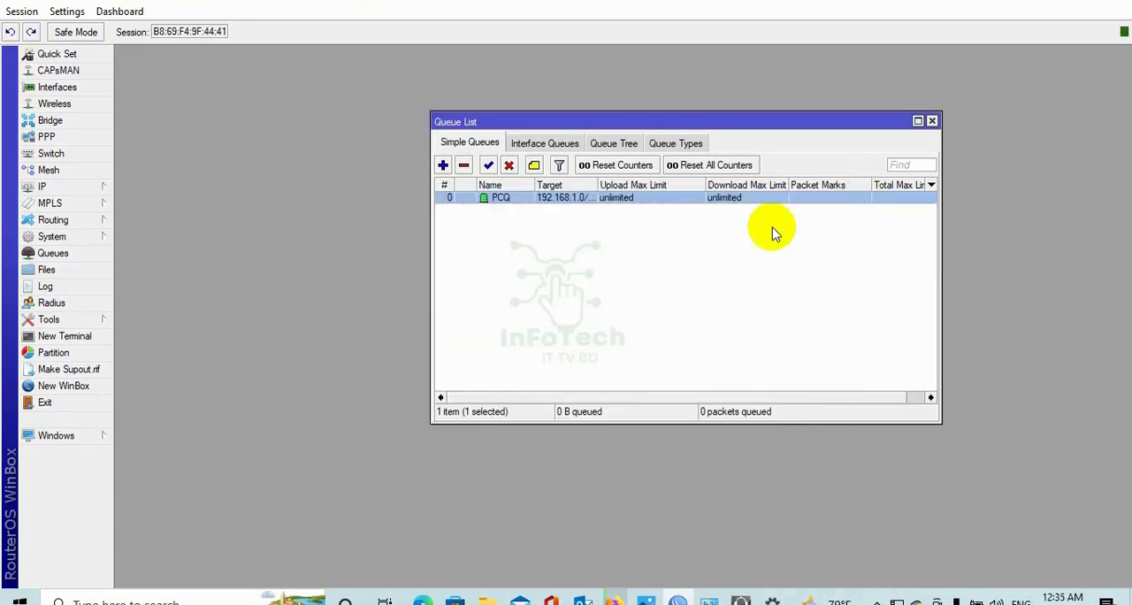
Adjust the simple queue list's column widths, widening Name and Target and narrowing the upload and download max limit columns.
left_click_drag(599, 184, 636, 179)
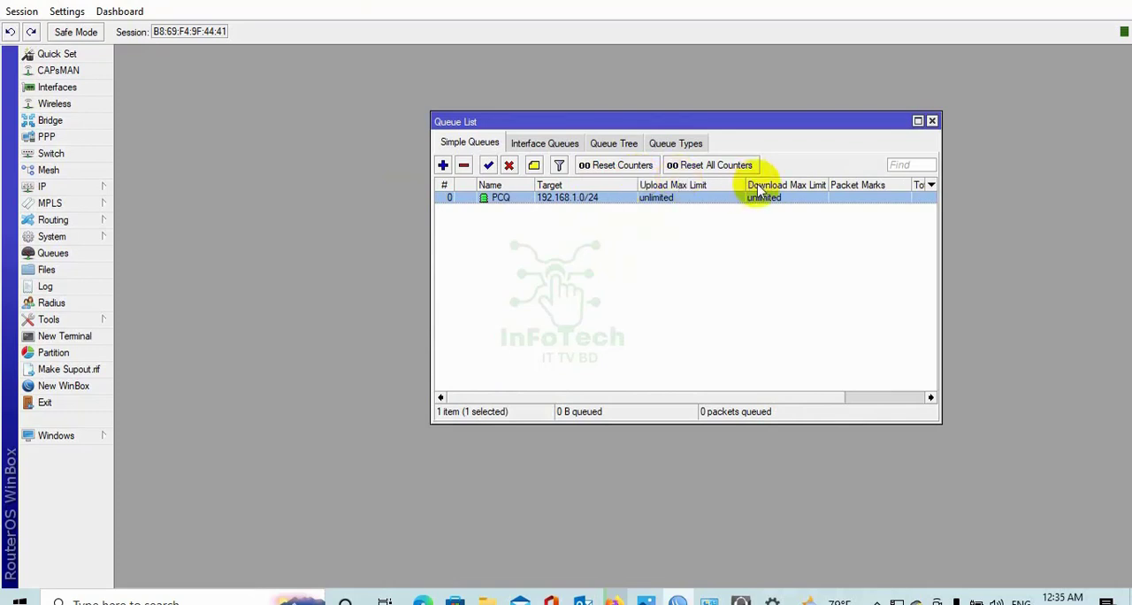
left_click_drag(746, 184, 733, 183)
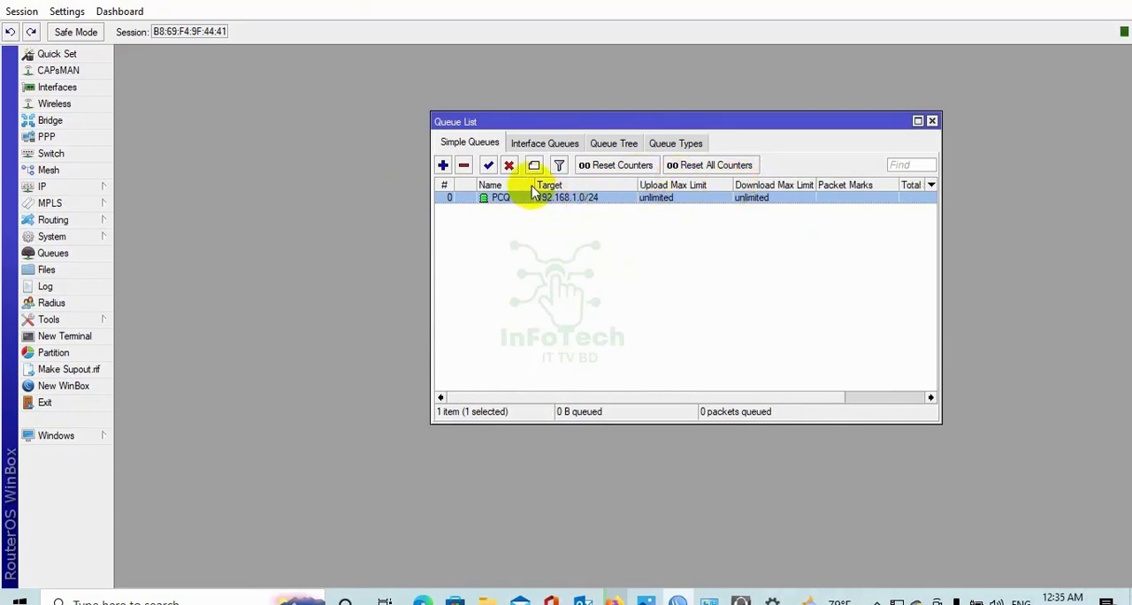
left_click_drag(534, 186, 542, 187)
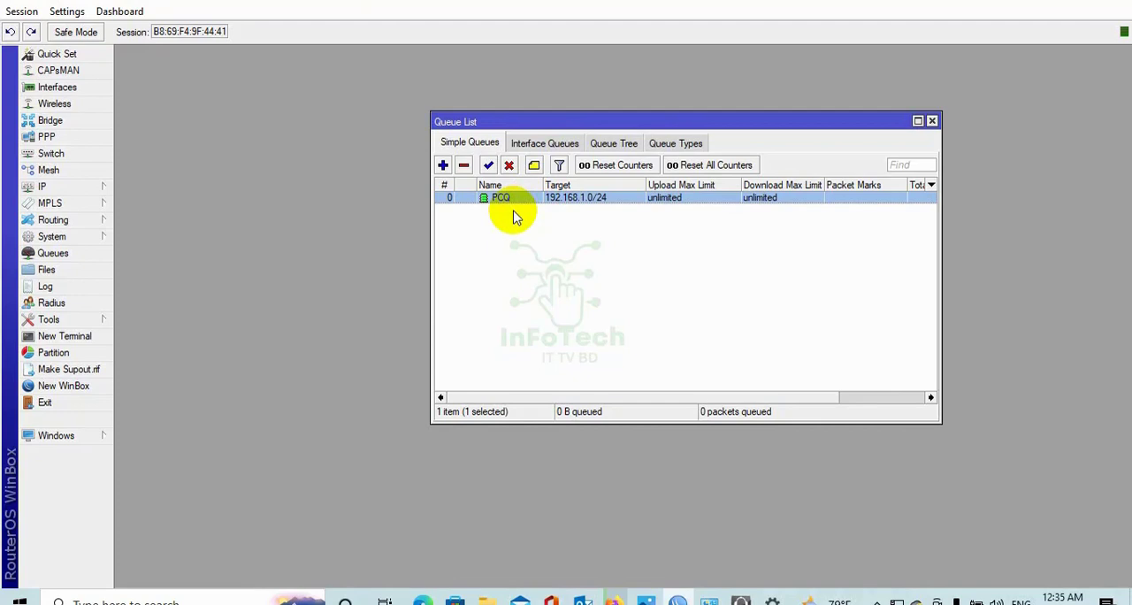
left_click_drag(643, 185, 631, 186)
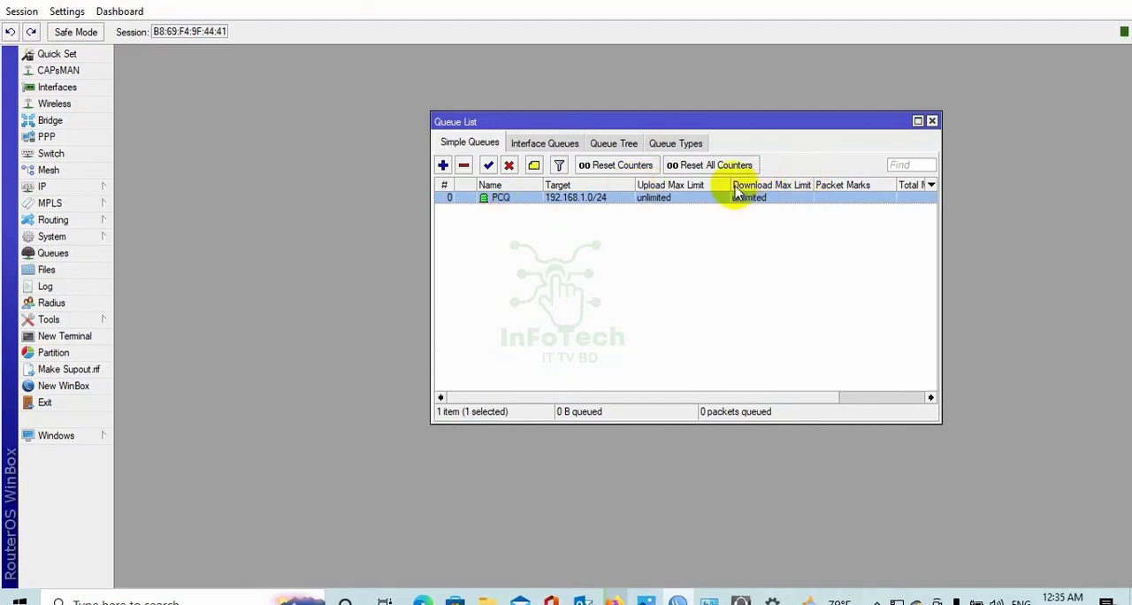
left_click_drag(729, 183, 713, 180)
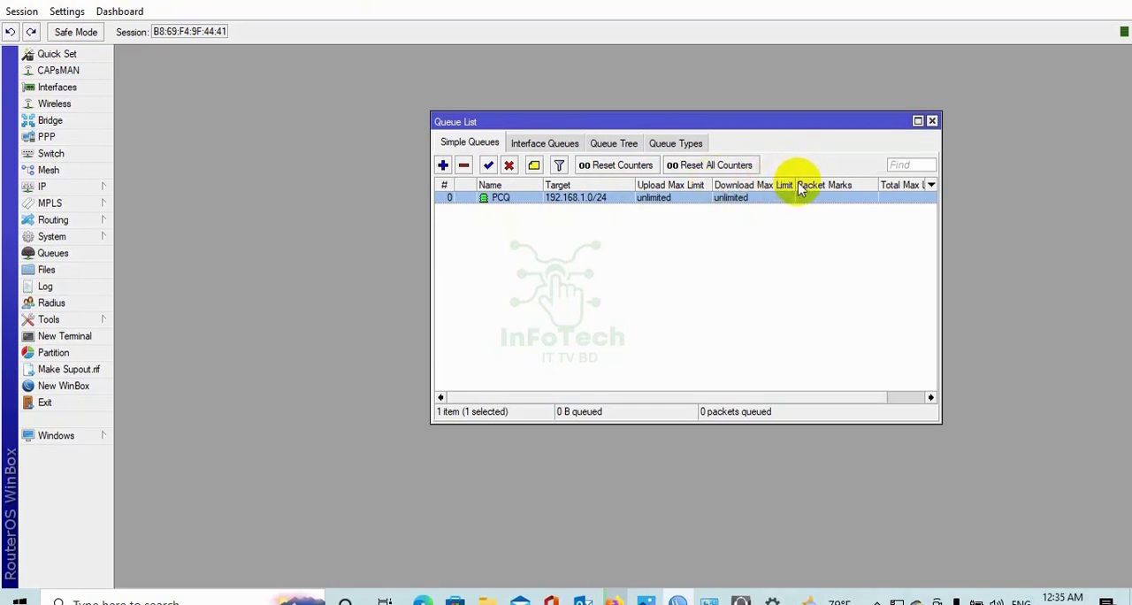
left_click_drag(796, 183, 789, 184)
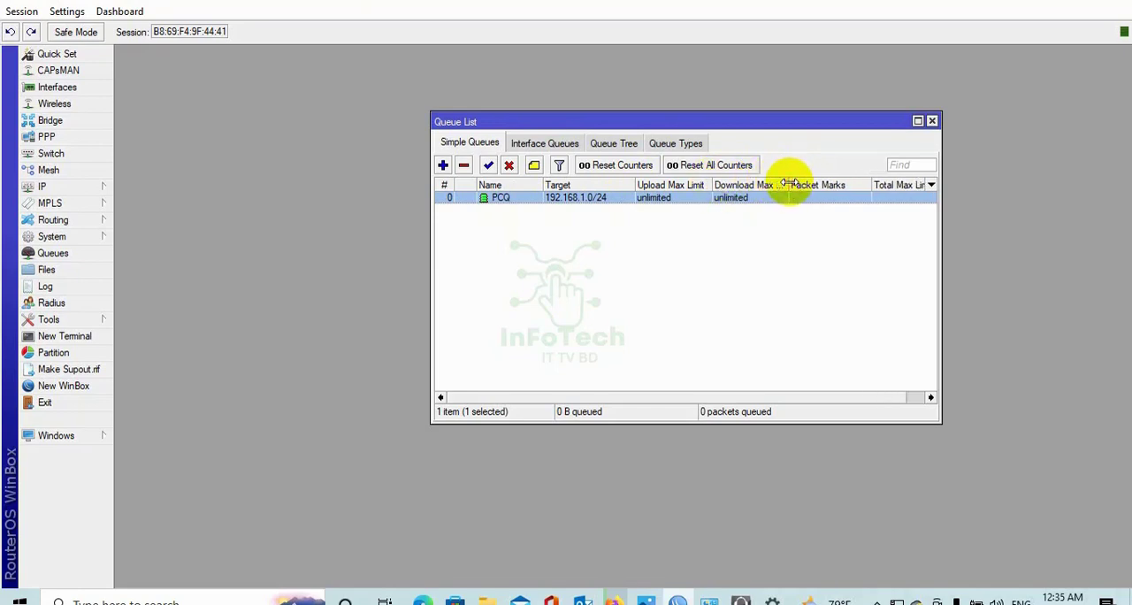
Start a new simple queue named after the client, with target 192.168.1.254.
left_click(443, 166)
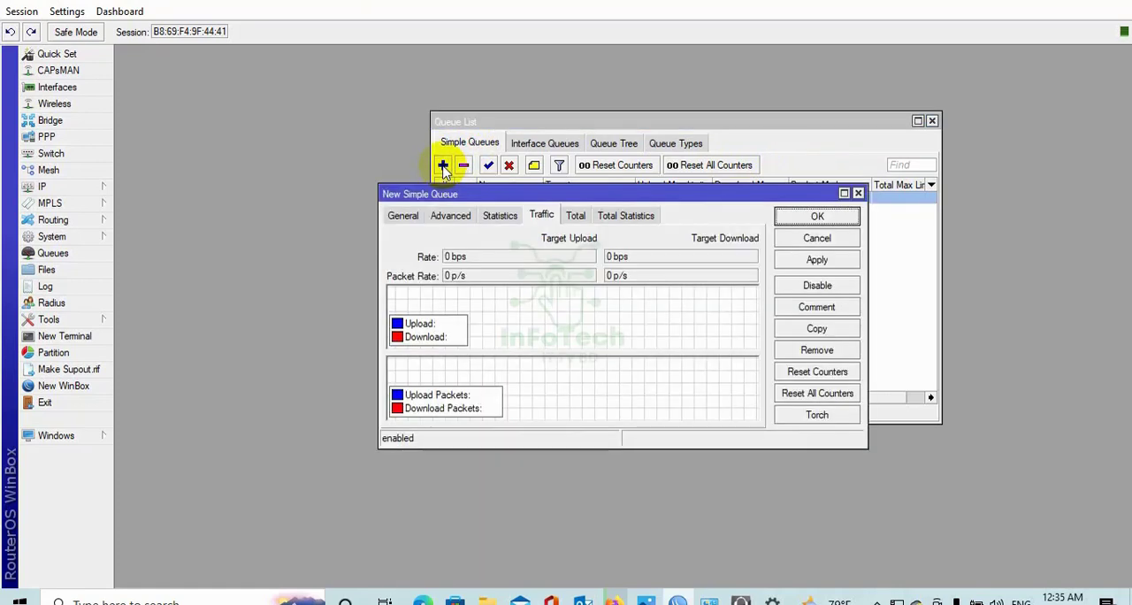
left_click(402, 215)
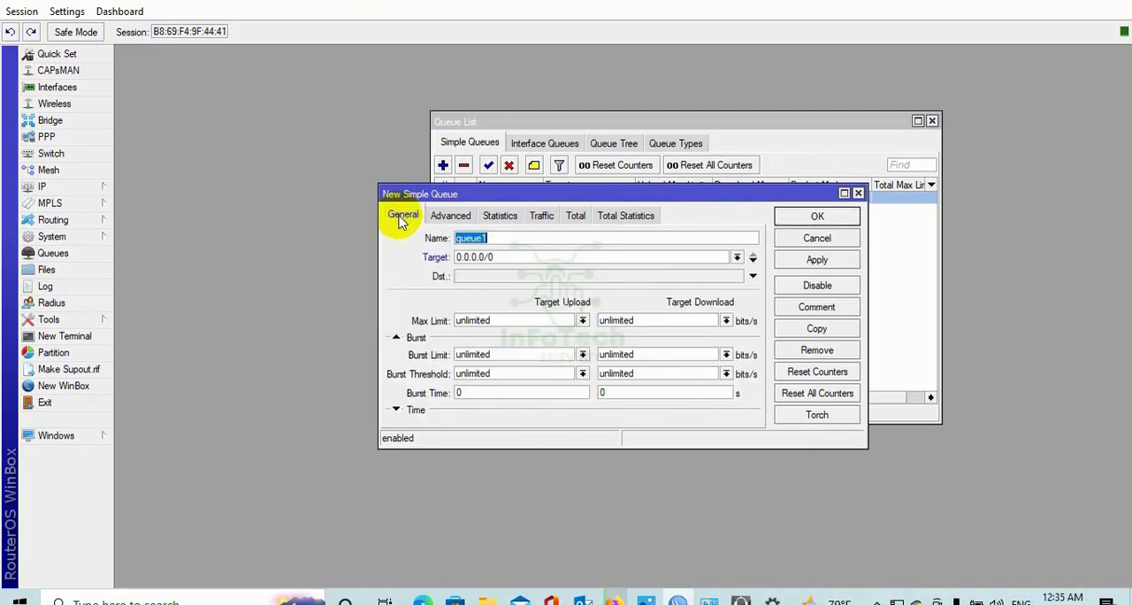
left_click(511, 242)
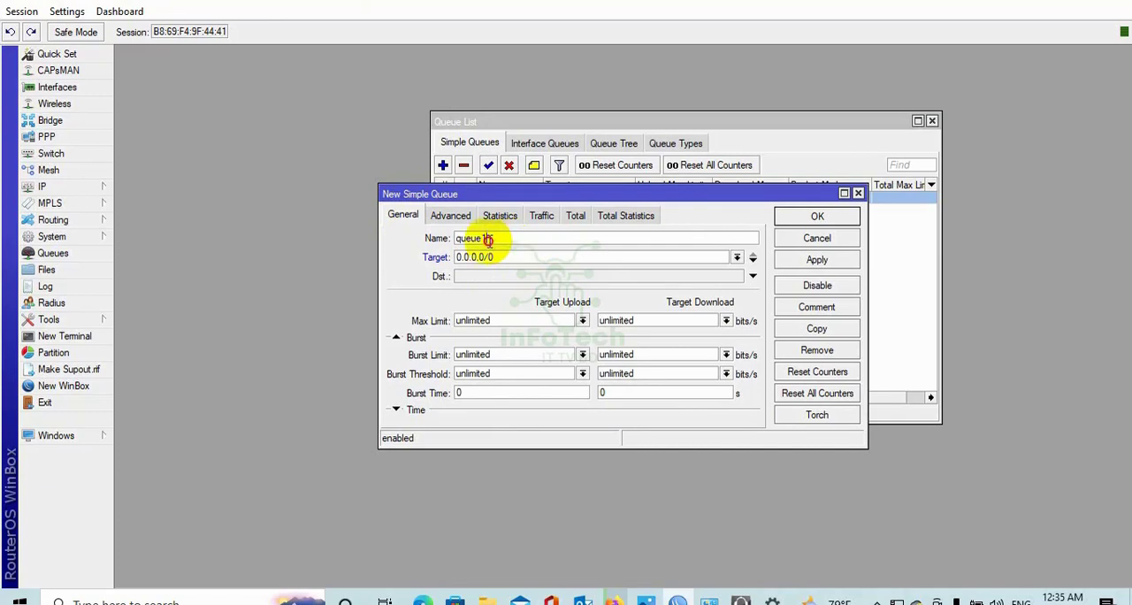
left_click_drag(487, 241, 422, 234)
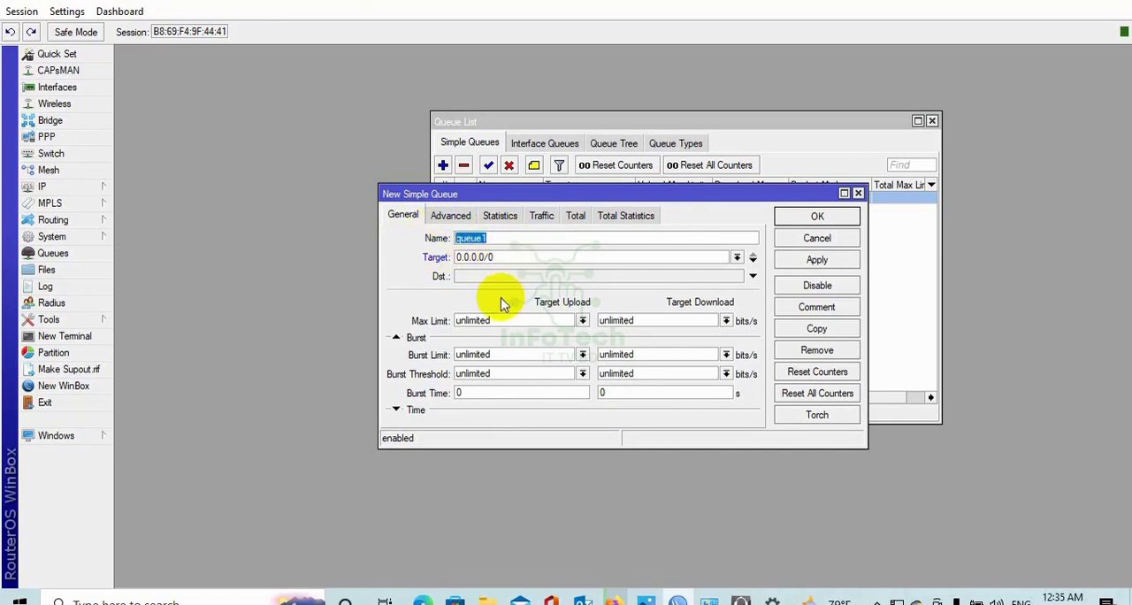
type("Asraful")
left_click_drag(506, 257, 424, 256)
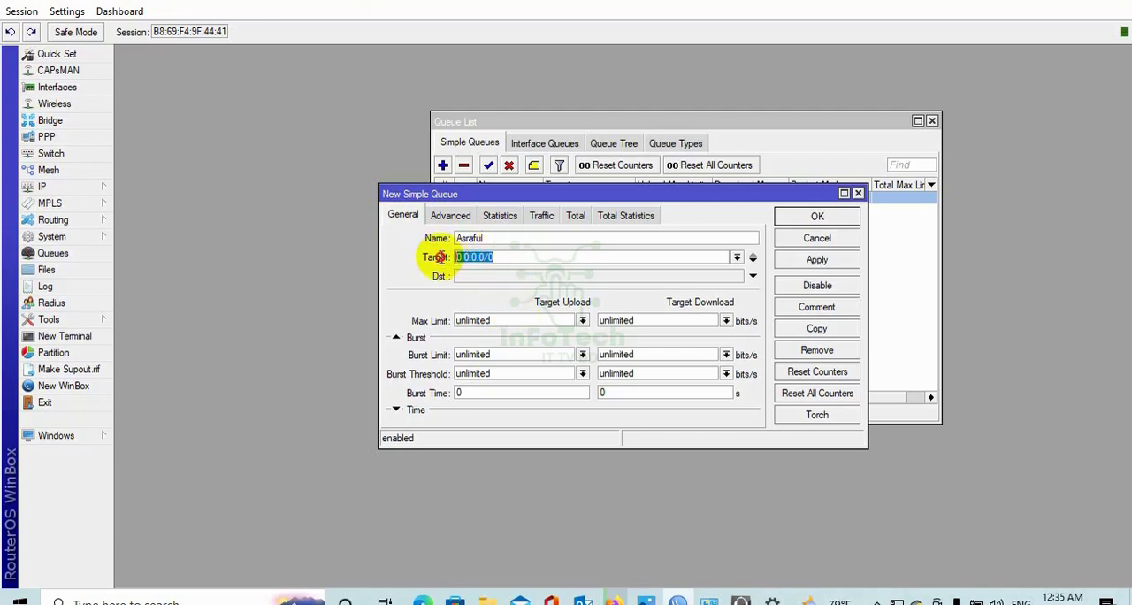
type("19")
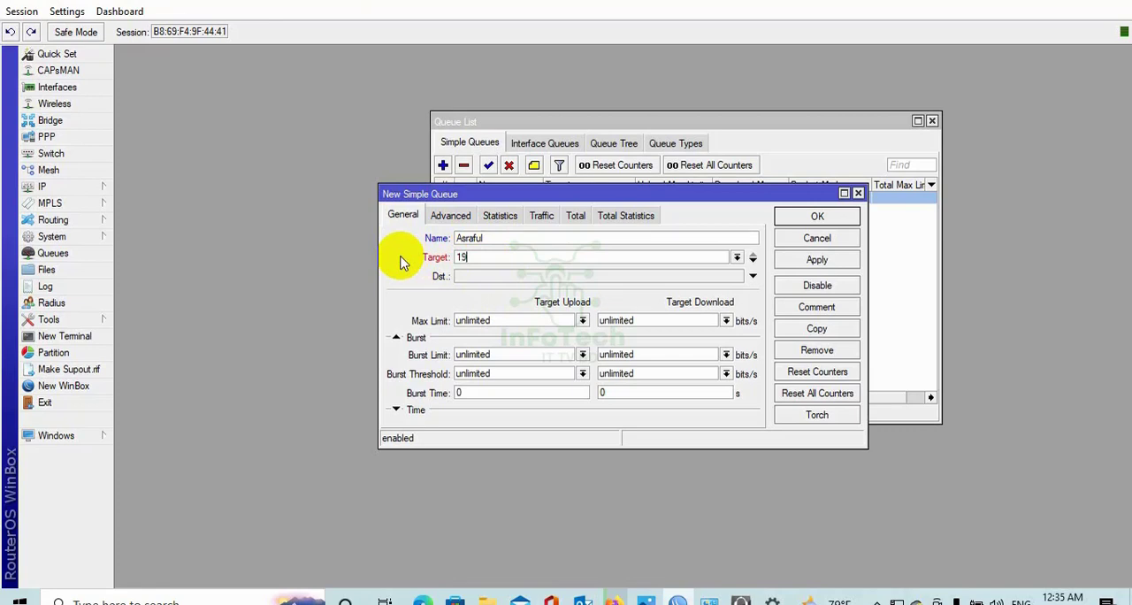
type("2.168.1.1")
key("BackSpace")
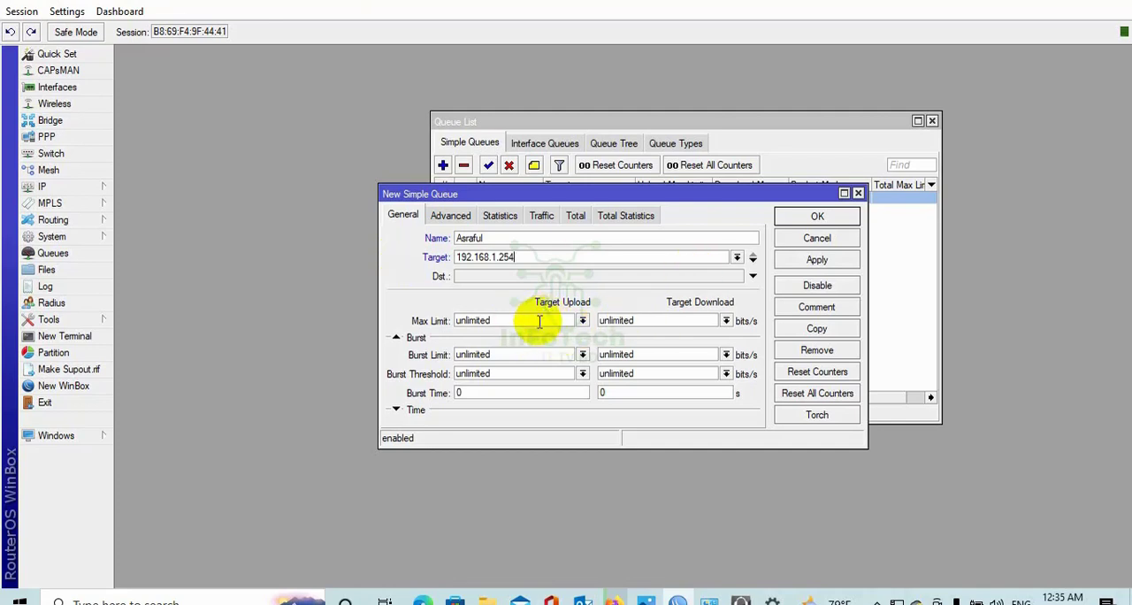
Set the new queue's max limit to 3M for both target upload and target download, and save it.
left_click(582, 320)
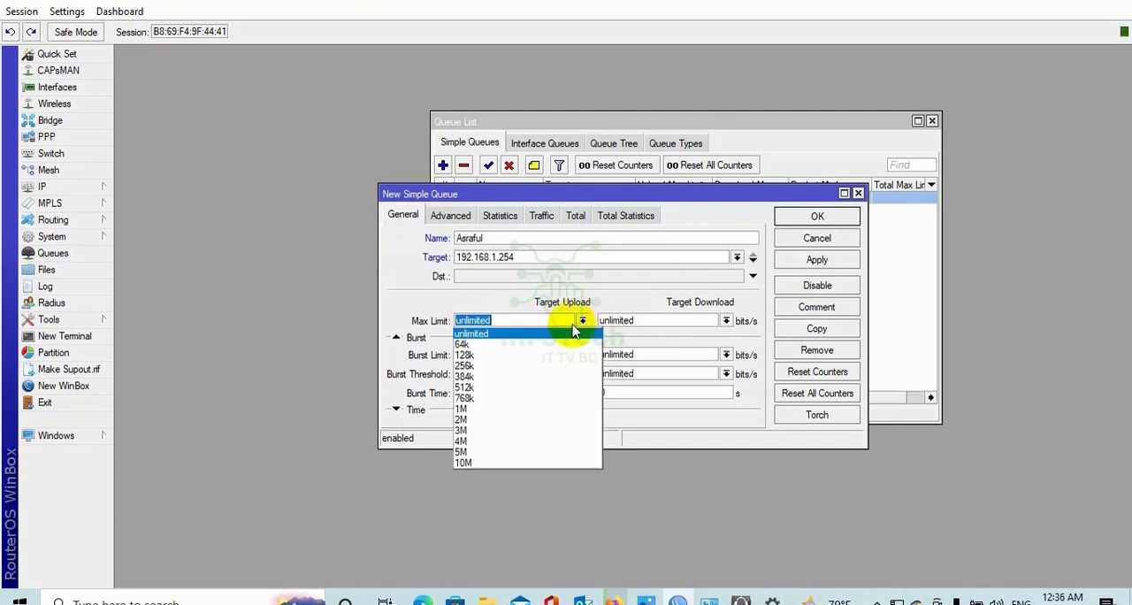
left_click(477, 430)
left_click(725, 321)
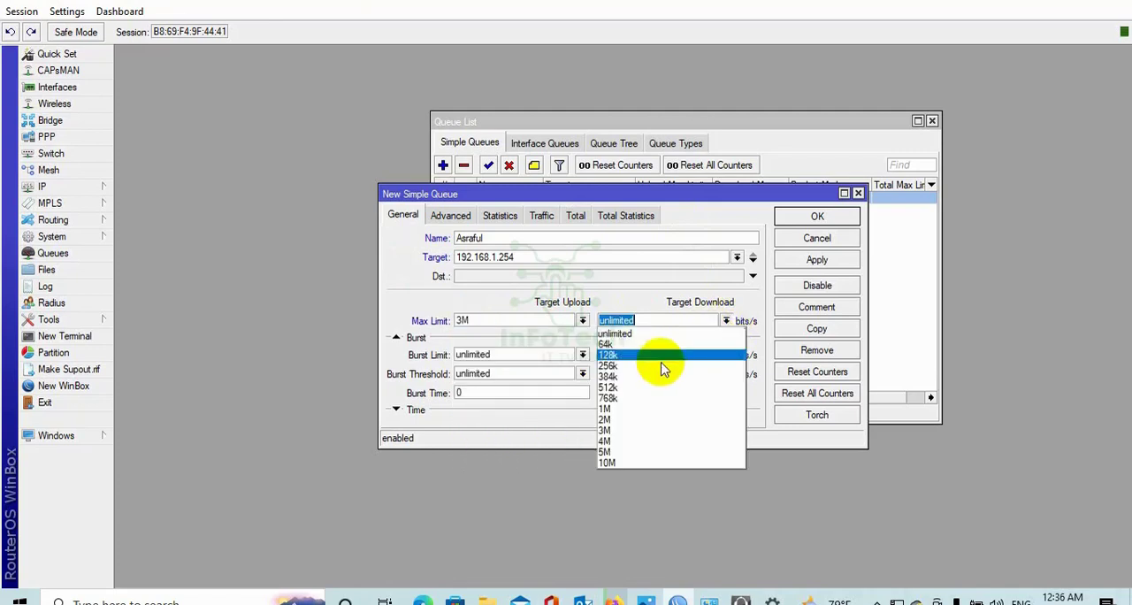
left_click(631, 426)
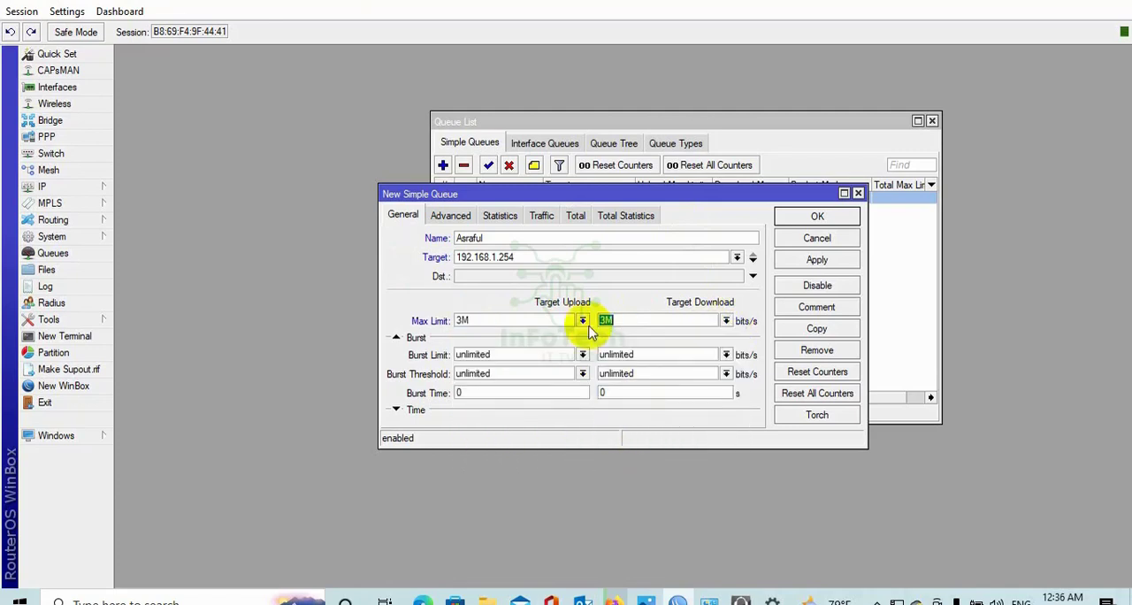
left_click(816, 259)
left_click(825, 219)
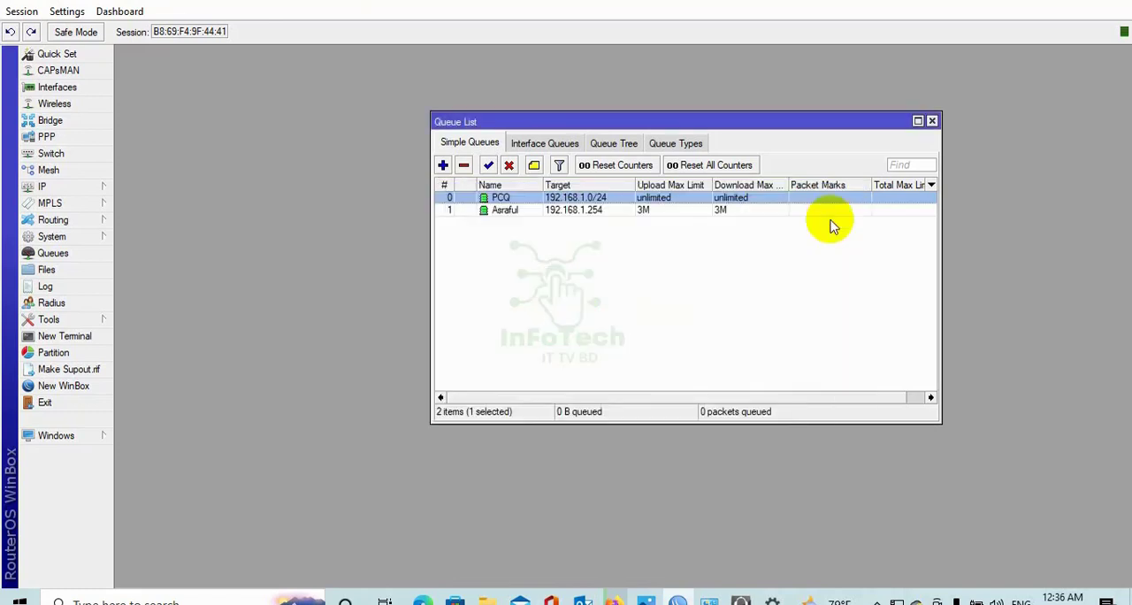
Check the traffic of the 192.168.1.254 client's queue while it is listed below PCQ, and close its window.
double_click(556, 210)
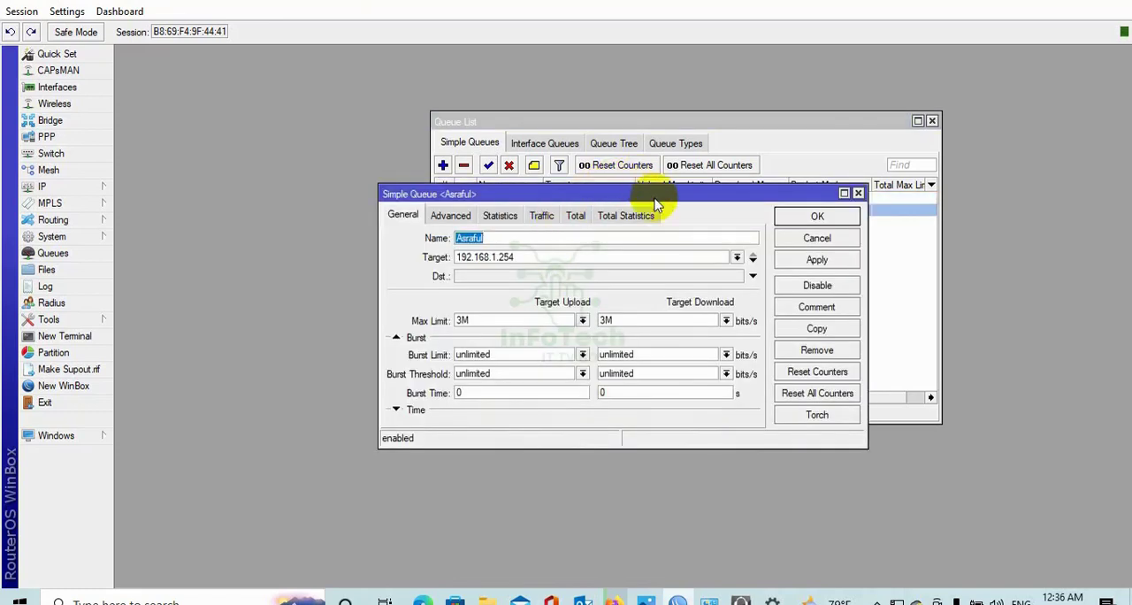
left_click(543, 216)
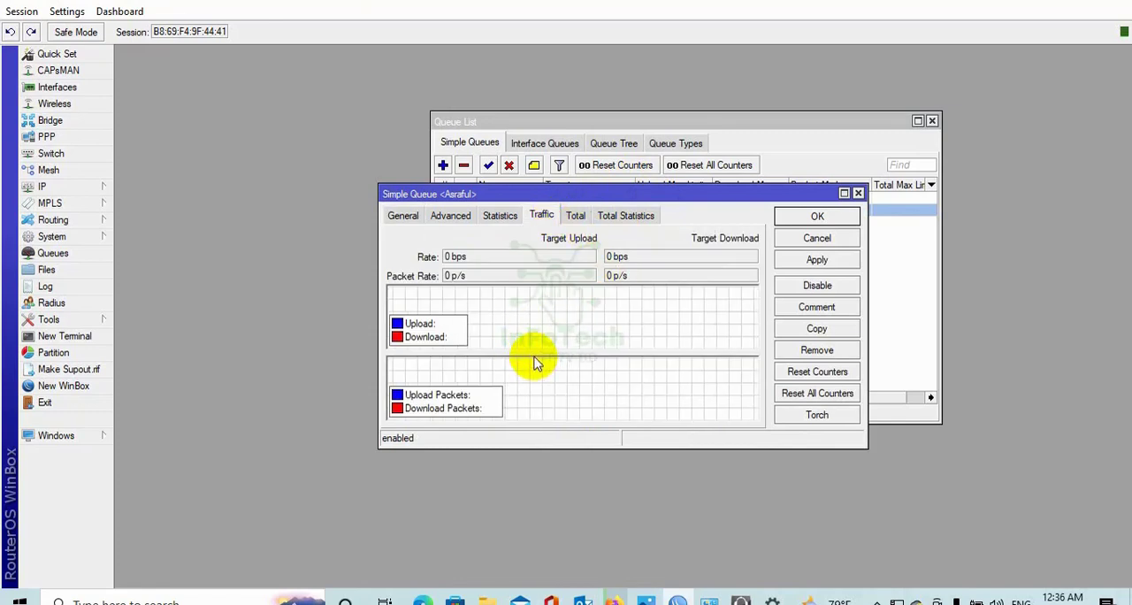
left_click(857, 193)
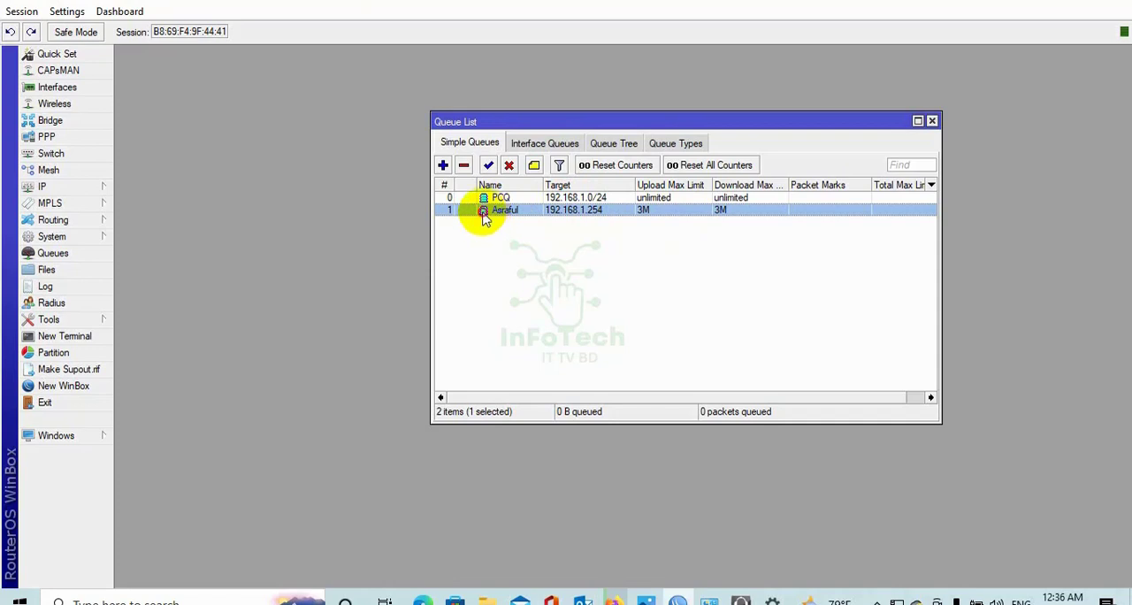
Move the 192.168.1.254 queue above PCQ in the simple queue list and check its live traffic.
mouse_move(483, 218)
left_mouse_down()
mouse_move(472, 200)
mouse_move(482, 199)
left_mouse_up()
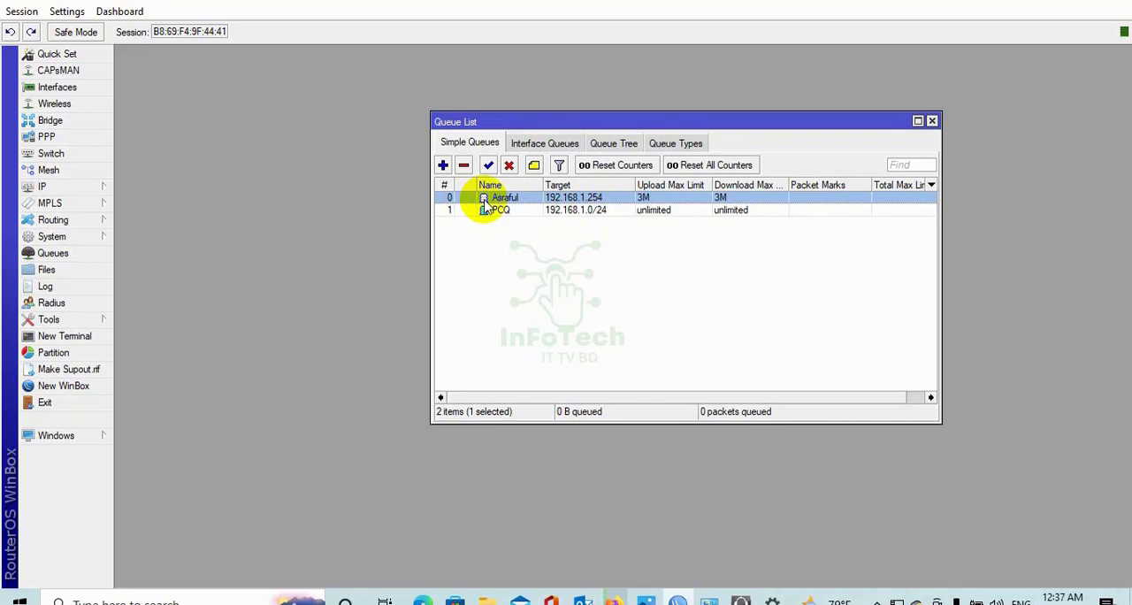
double_click(616, 203)
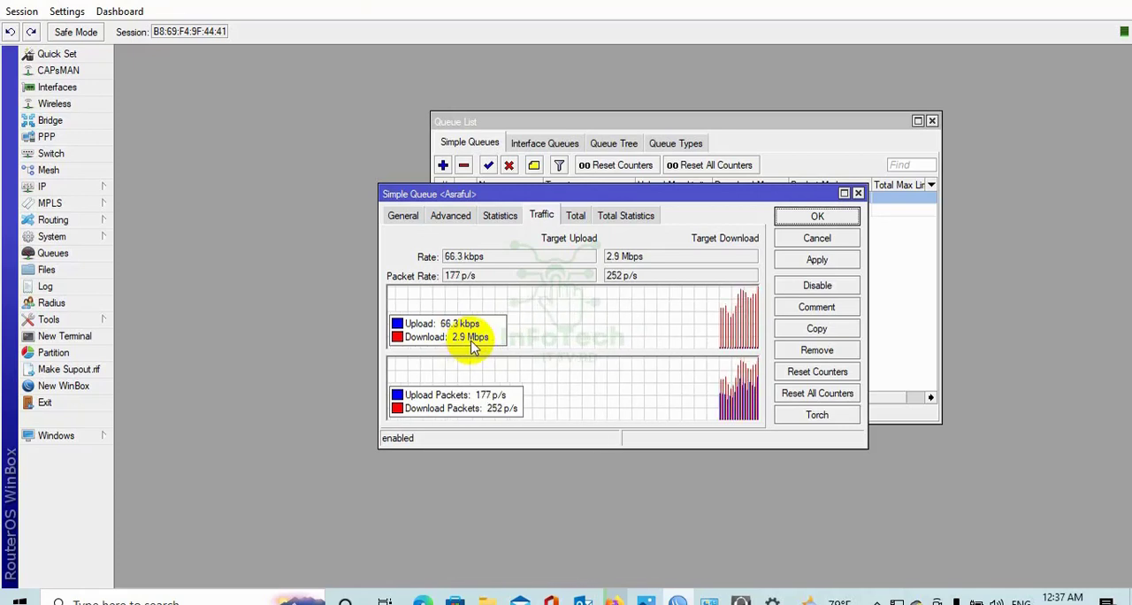
left_click(469, 147)
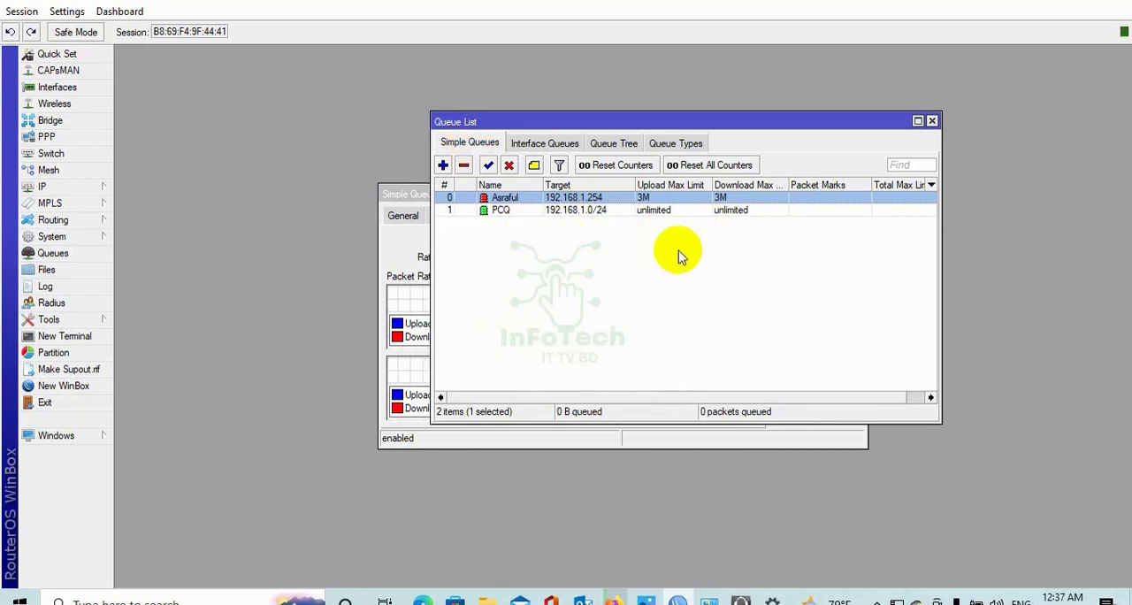
Check the PCQ queue's traffic with the client queue above it, close its window, and select the 192.168.1.254 queue.
double_click(576, 212)
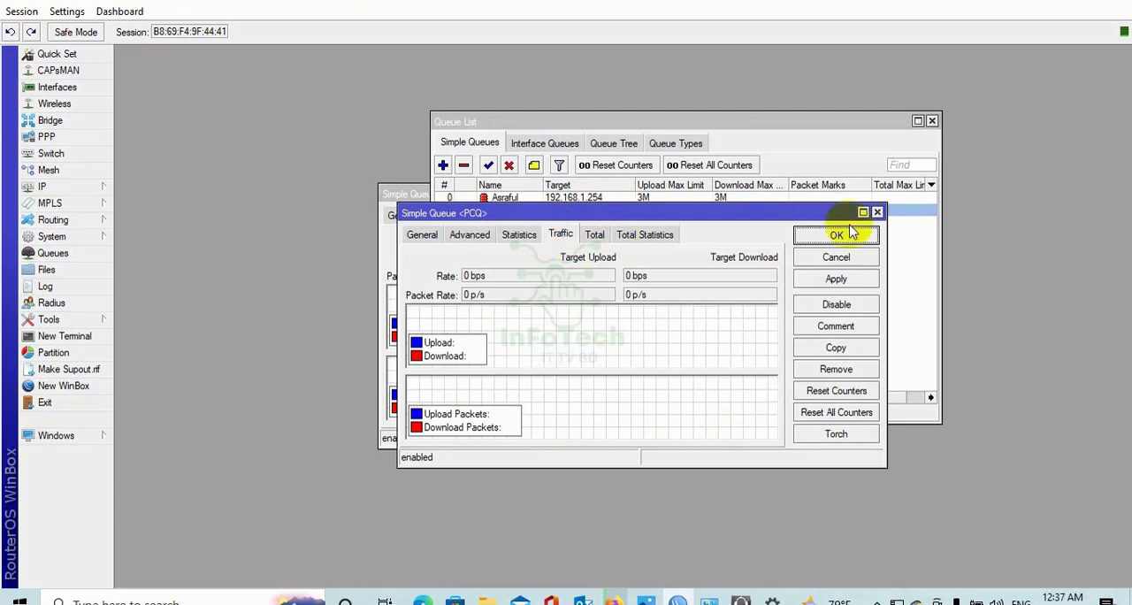
left_click(878, 212)
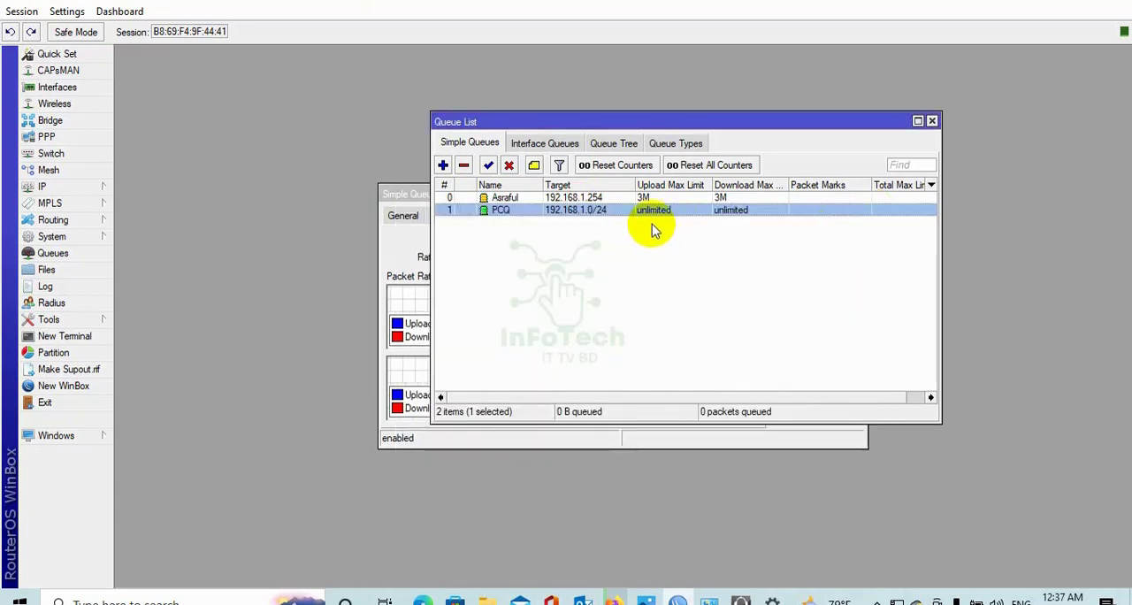
left_click(555, 267)
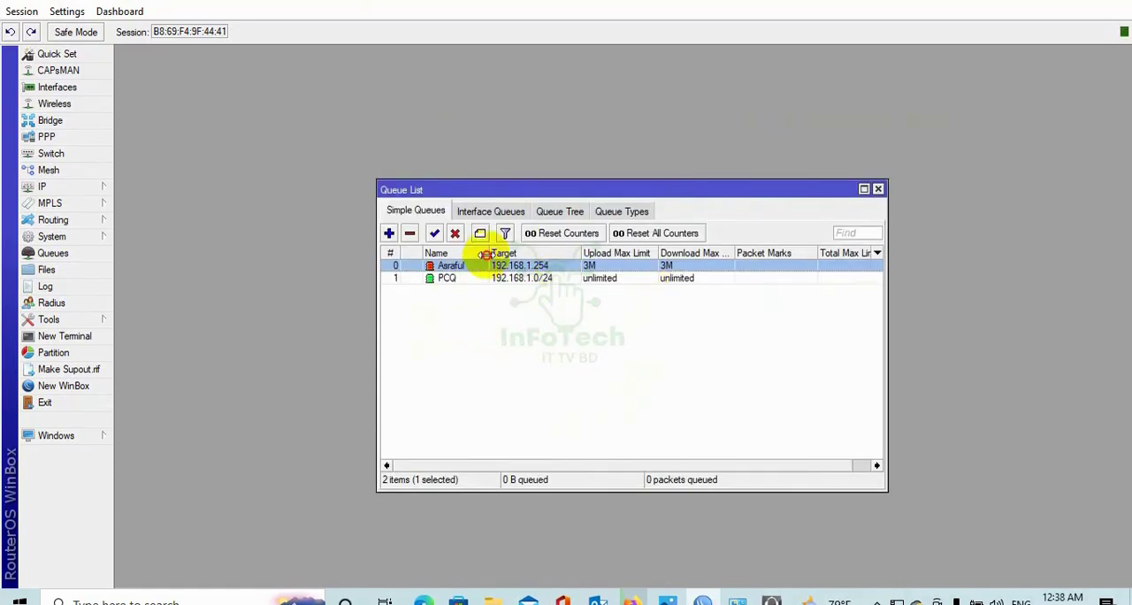
Widen the Name and Target columns in the simple queue list.
left_click_drag(485, 254, 489, 254)
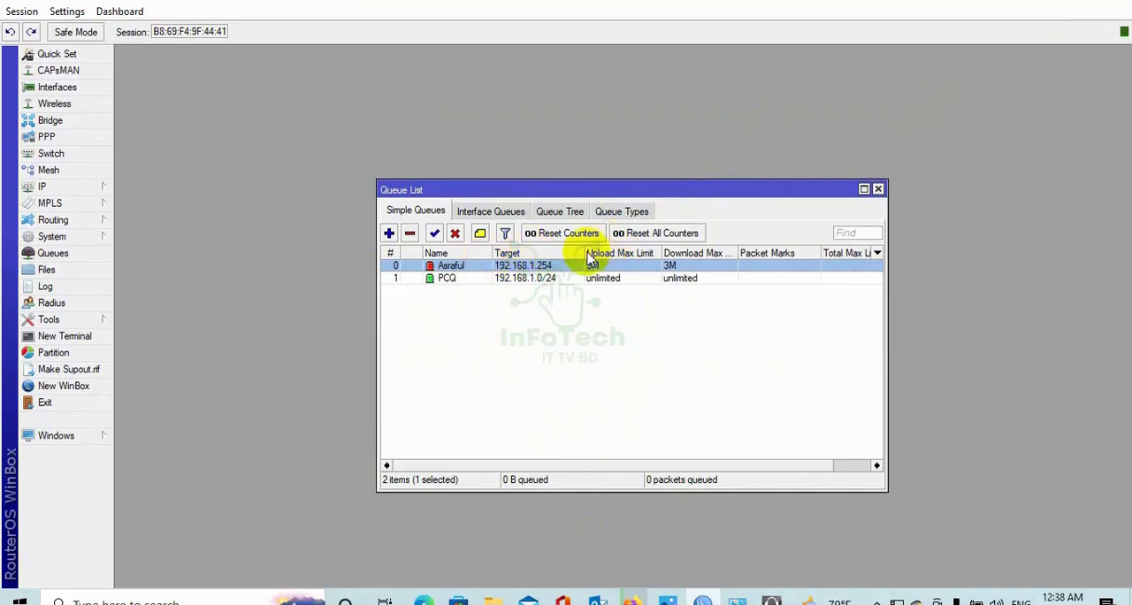
left_click_drag(582, 253, 592, 252)
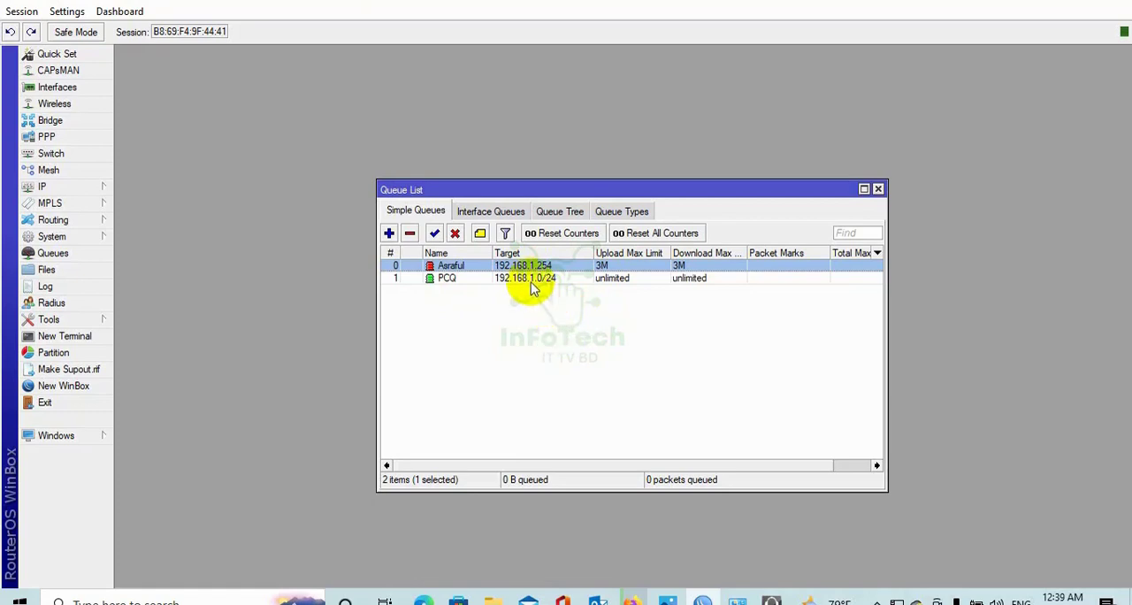
In Windows Network Connections, give Ethernet 2 static IPv4 address 192.168.1.2, mask 255.255.255.0, gateway 192.168.1.1 and preferred DNS 8.8.8.8.
right_click(897, 600)
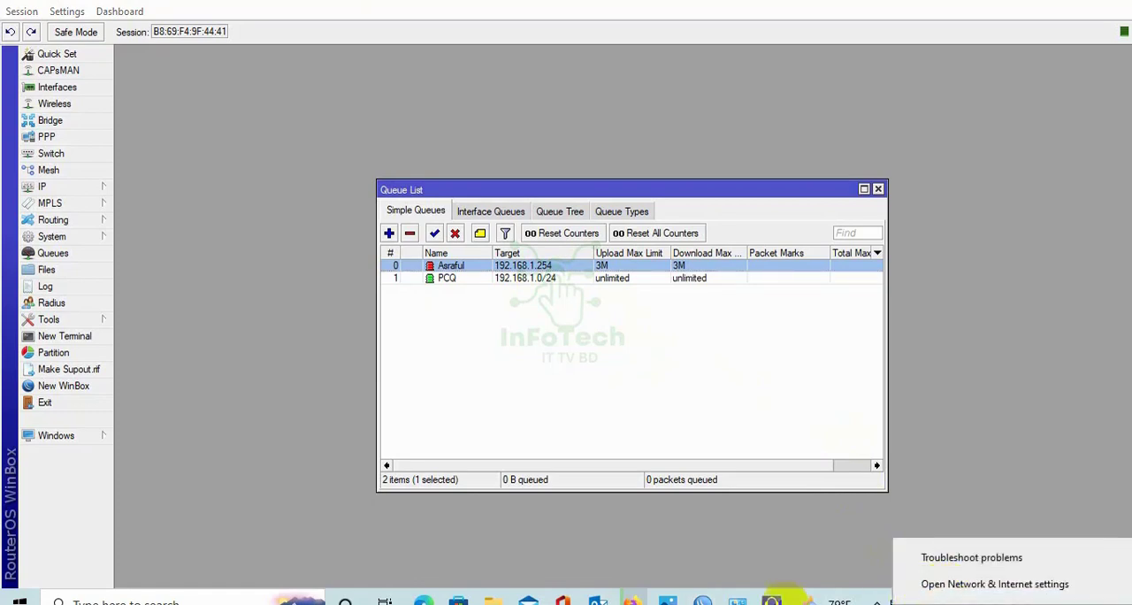
left_click(736, 599)
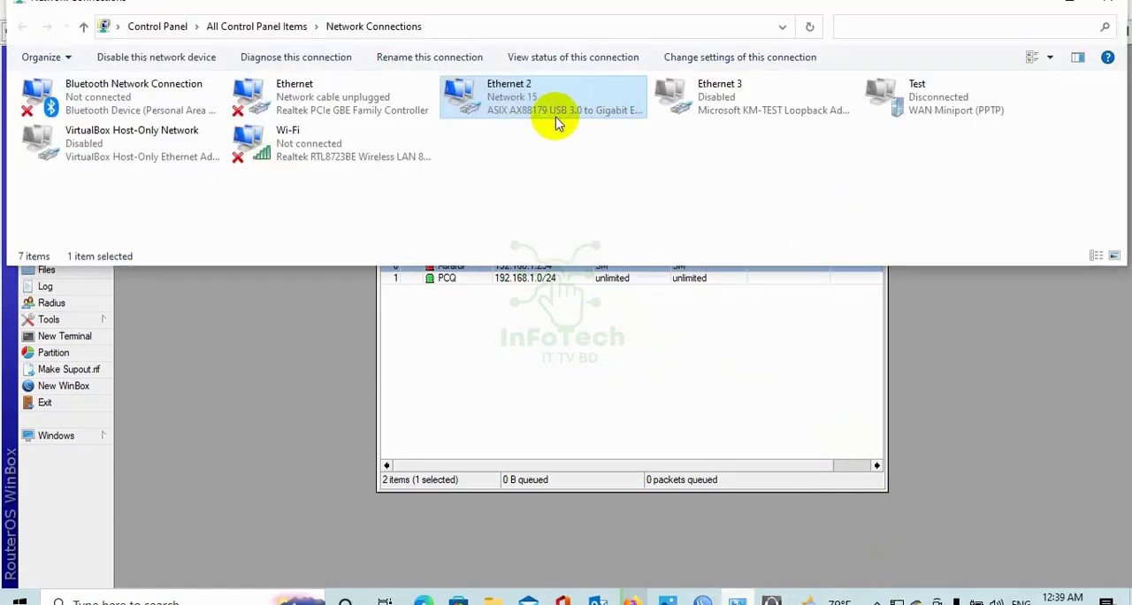
double_click(535, 108)
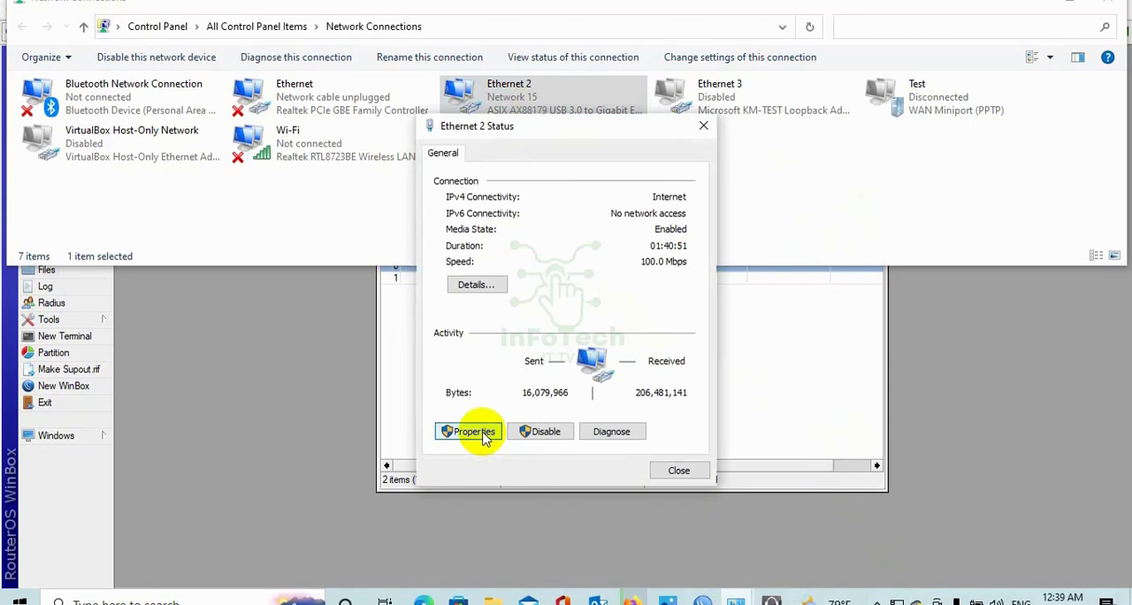
left_click(474, 431)
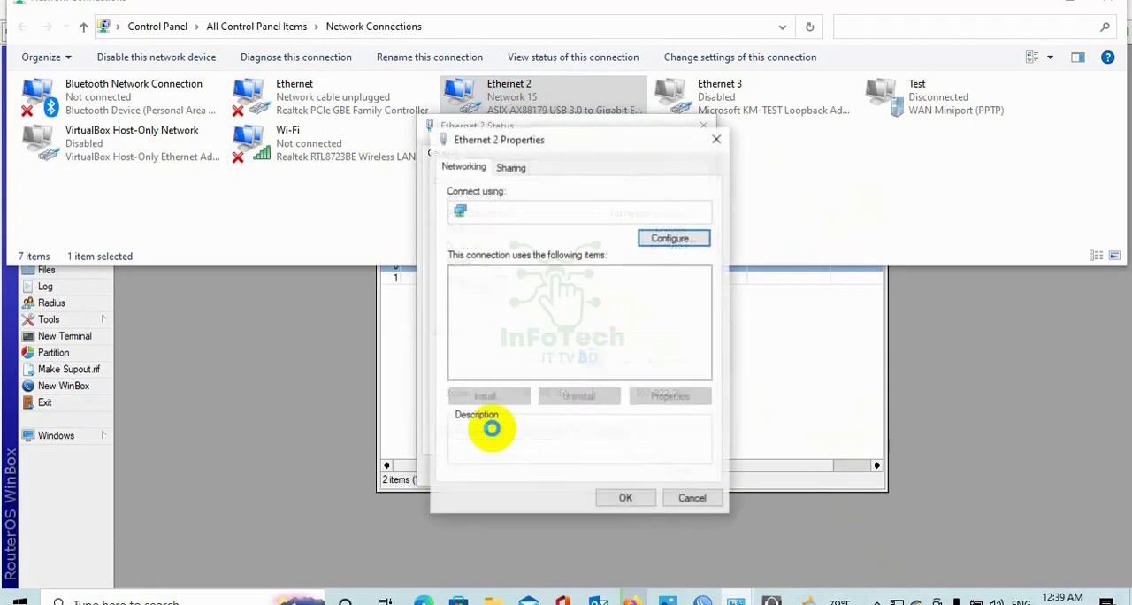
left_click(605, 332)
double_click(605, 333)
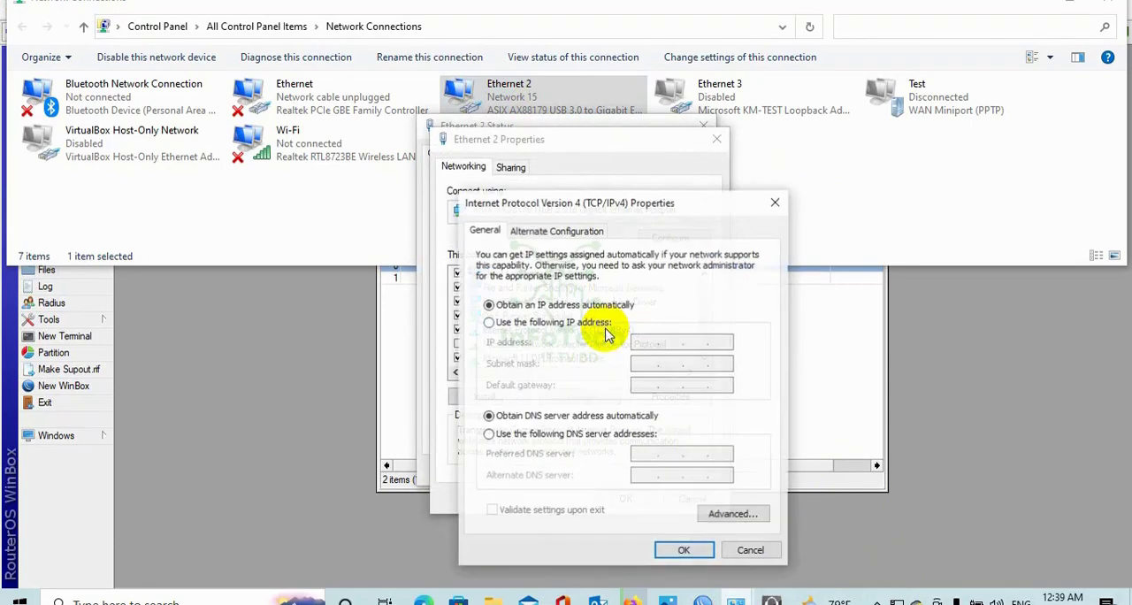
left_click(529, 322)
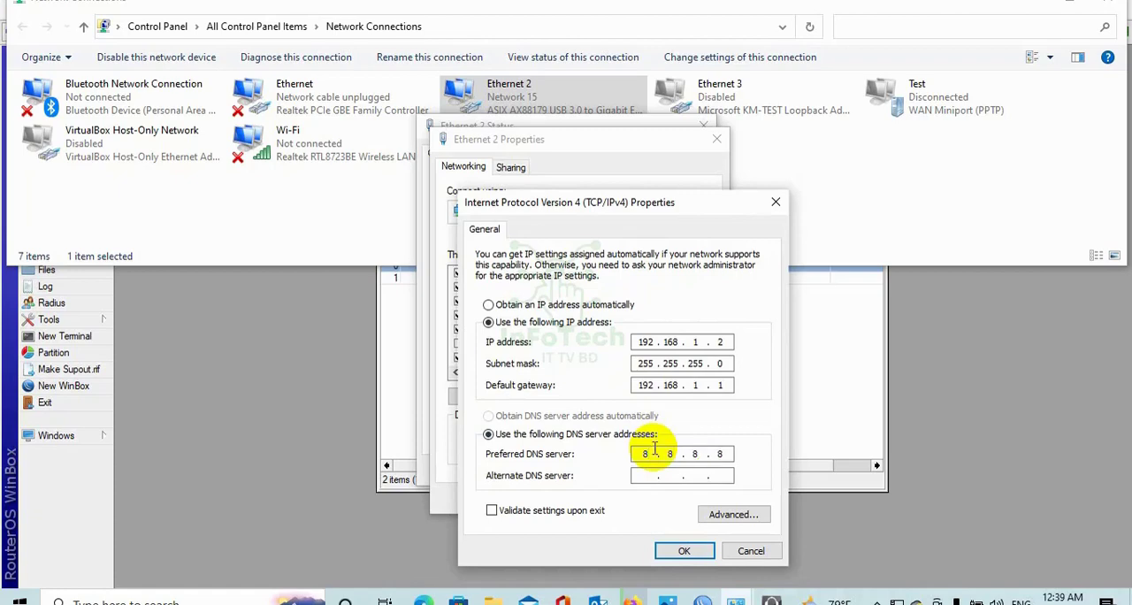
left_click(681, 549)
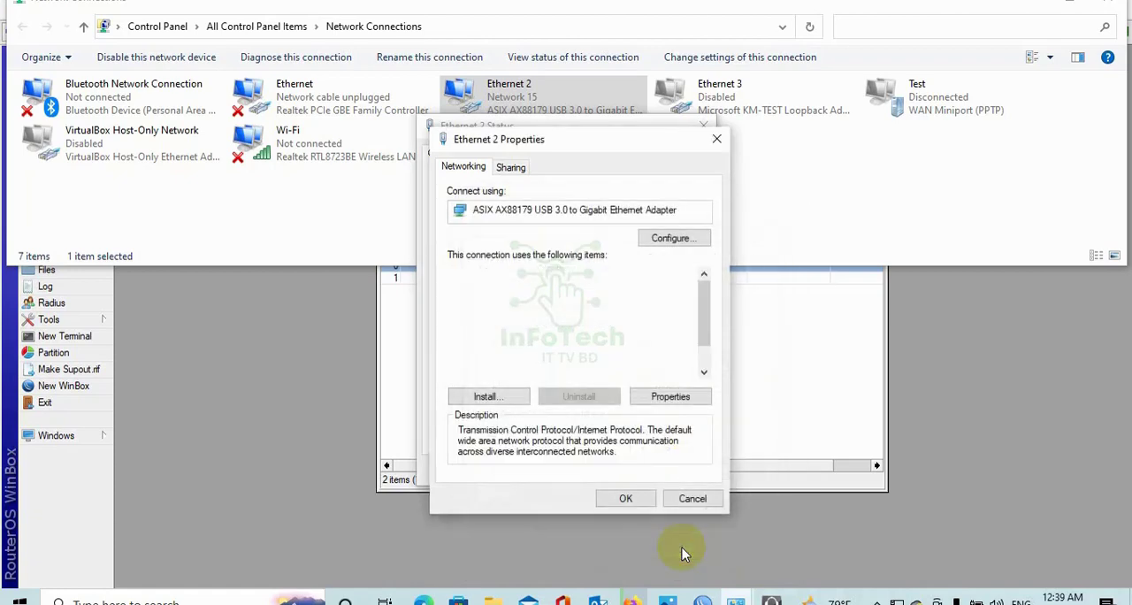
left_click(630, 500)
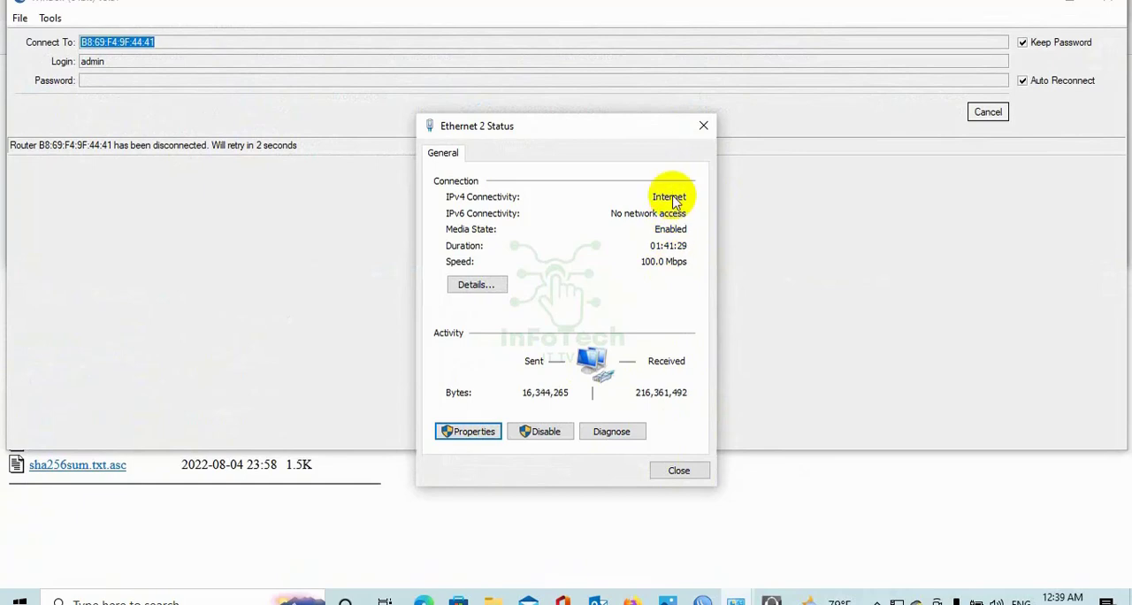
left_click(702, 131)
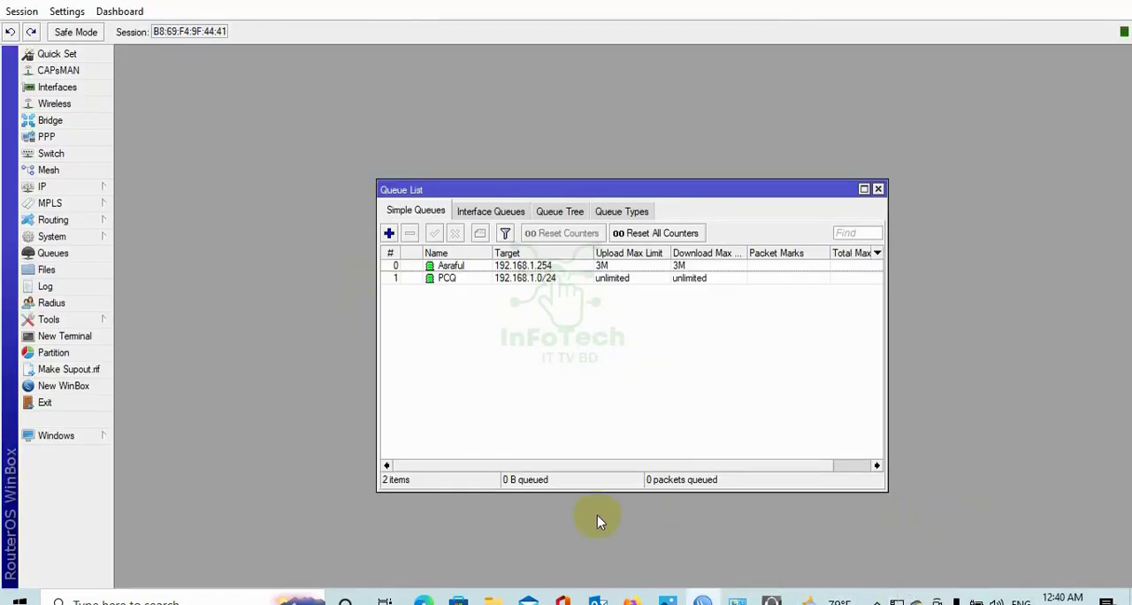
Run ipconfig in a Windows Command Prompt and check Ethernet 2's IPv4 address.
key("super+r")
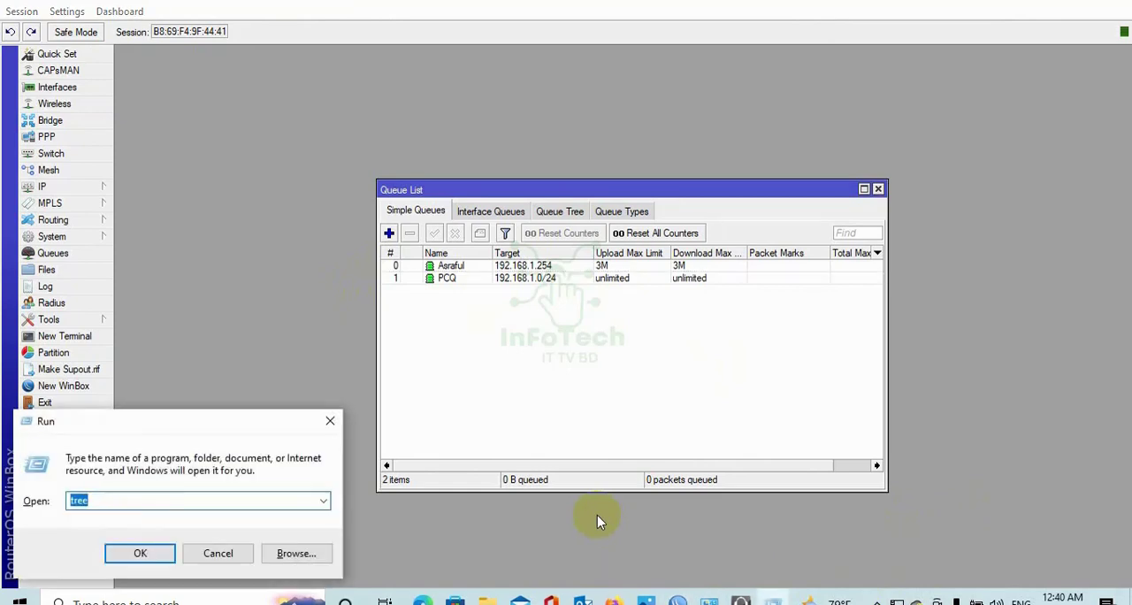
type("cmd")
key("Return")
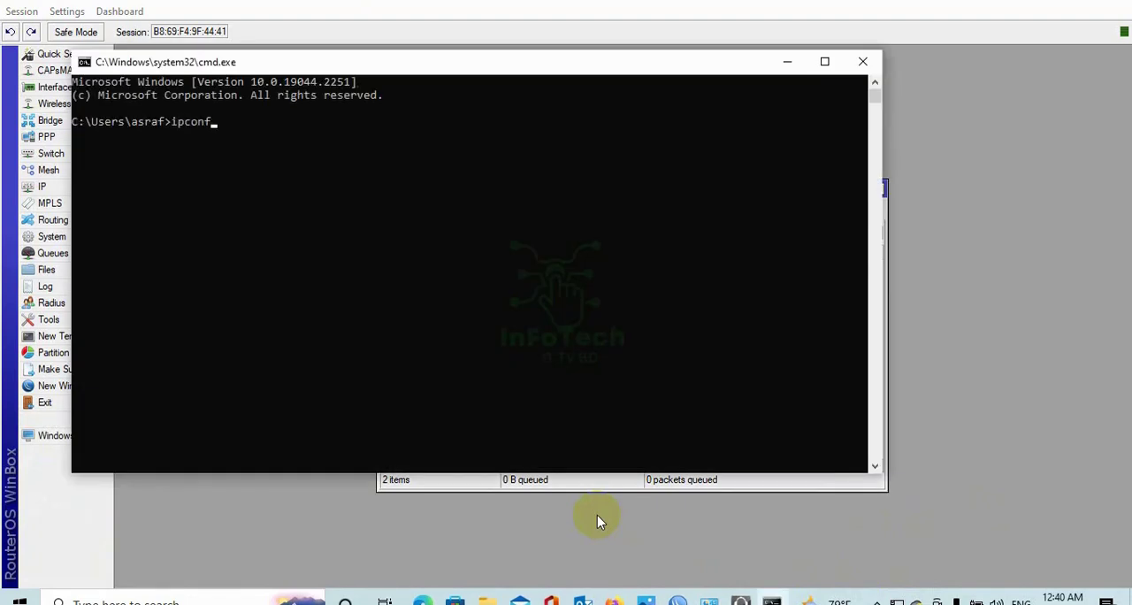
type("ipconfig")
key("Return")
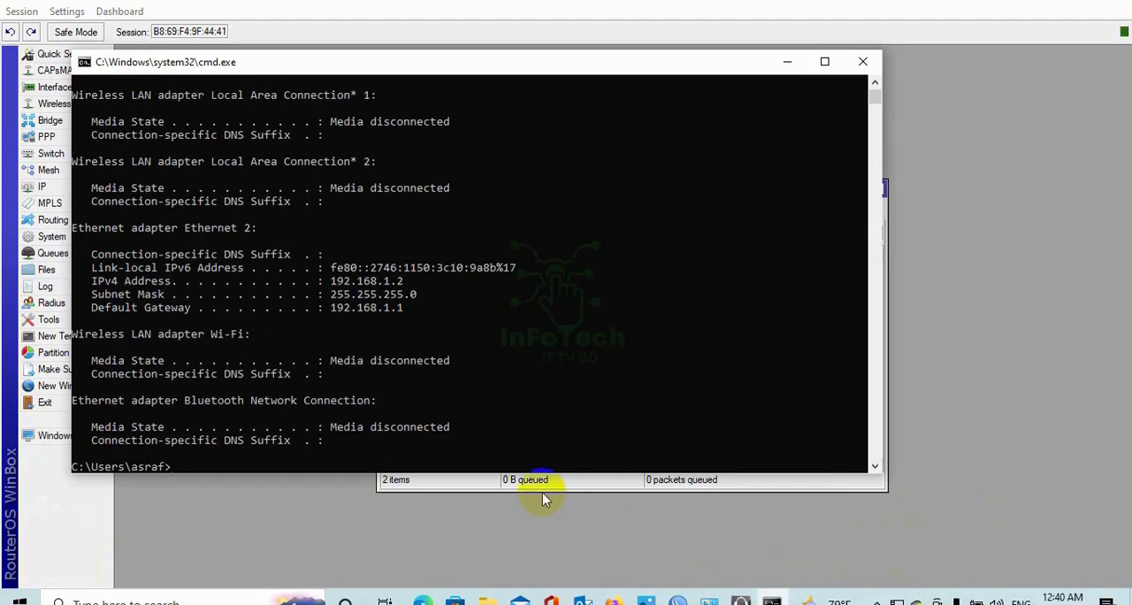
left_click_drag(423, 280, 342, 283)
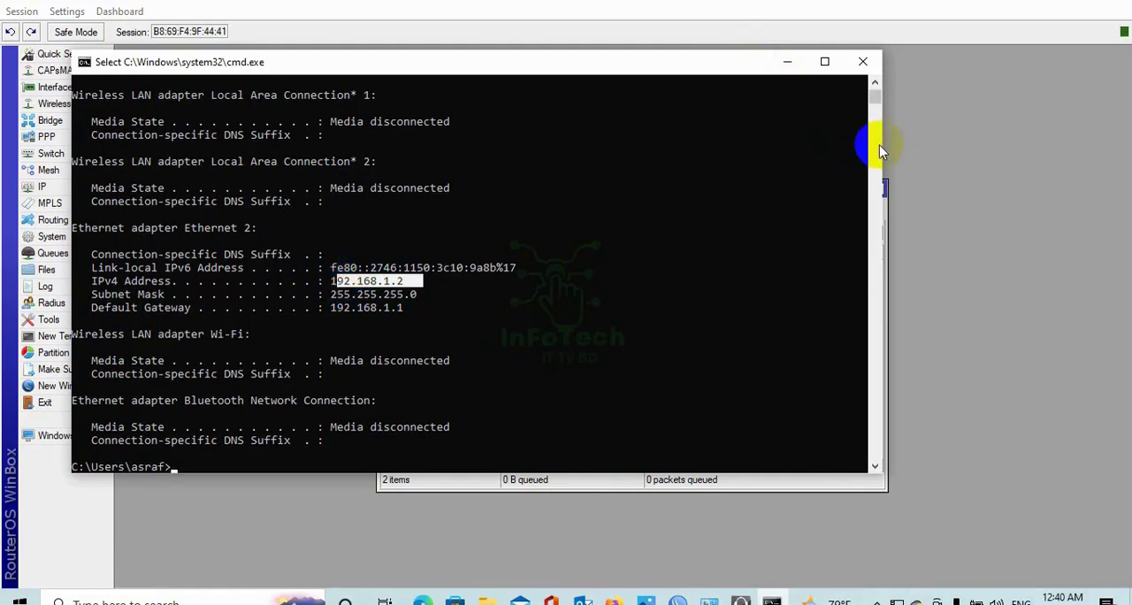
left_click_drag(881, 148, 583, 182)
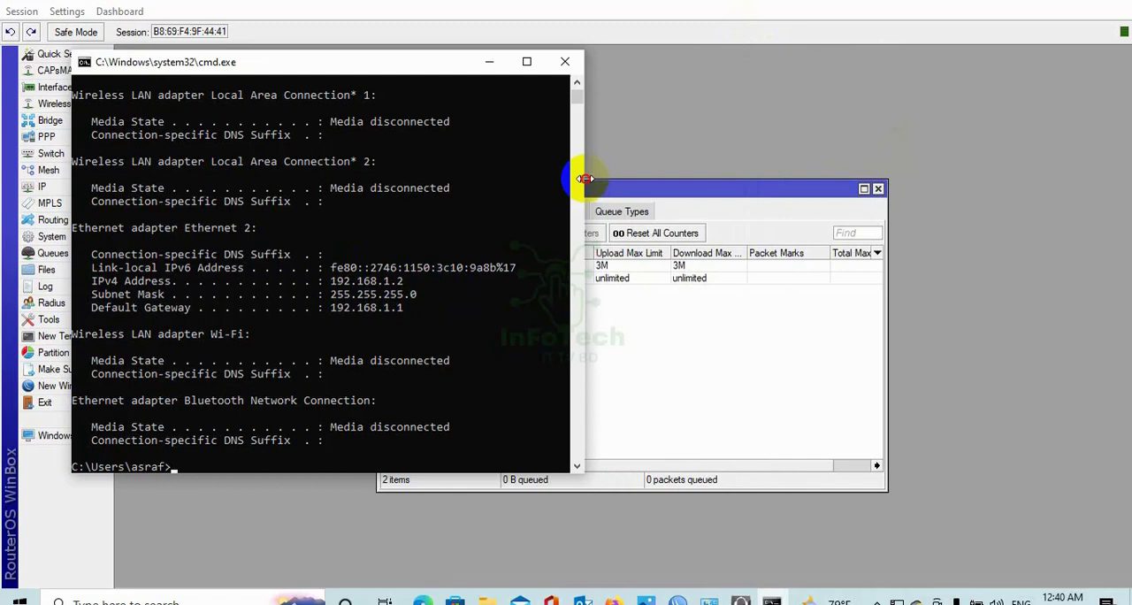
Check the PCQ queue's live traffic in WinBox while downloading CentOS-7-x86_64-Everything-2009.iso in Firefox.
left_click(666, 180)
left_click(526, 283)
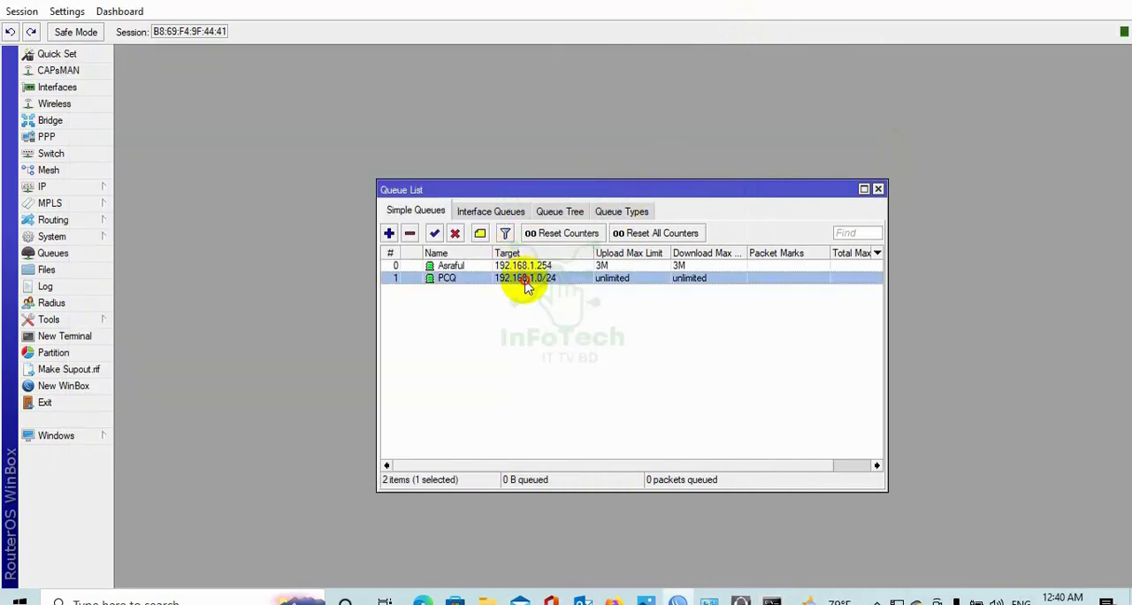
double_click(526, 281)
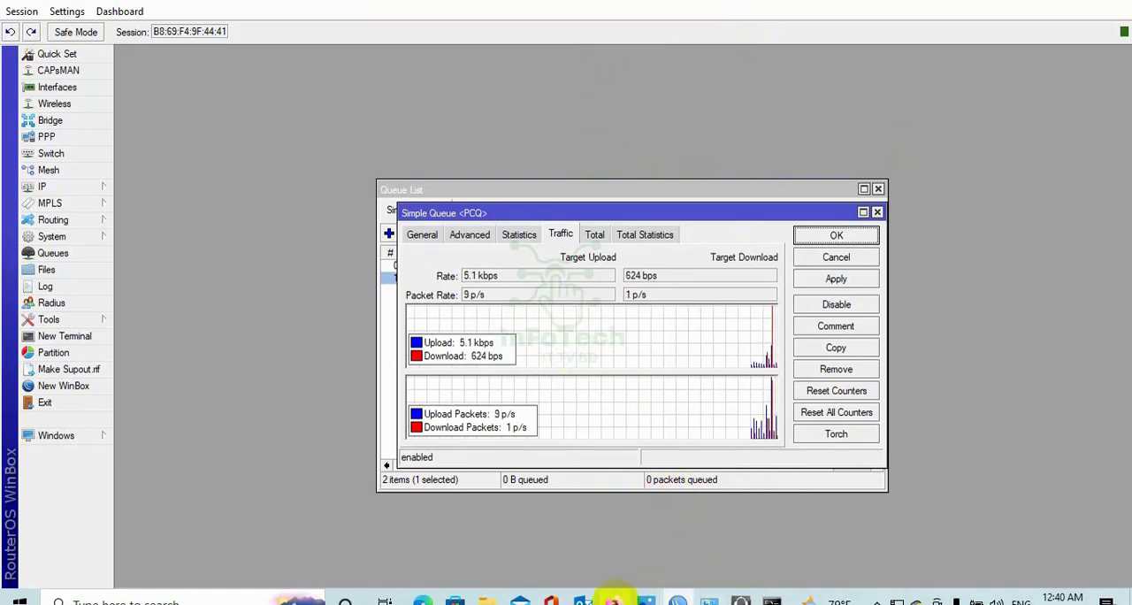
left_click(614, 602)
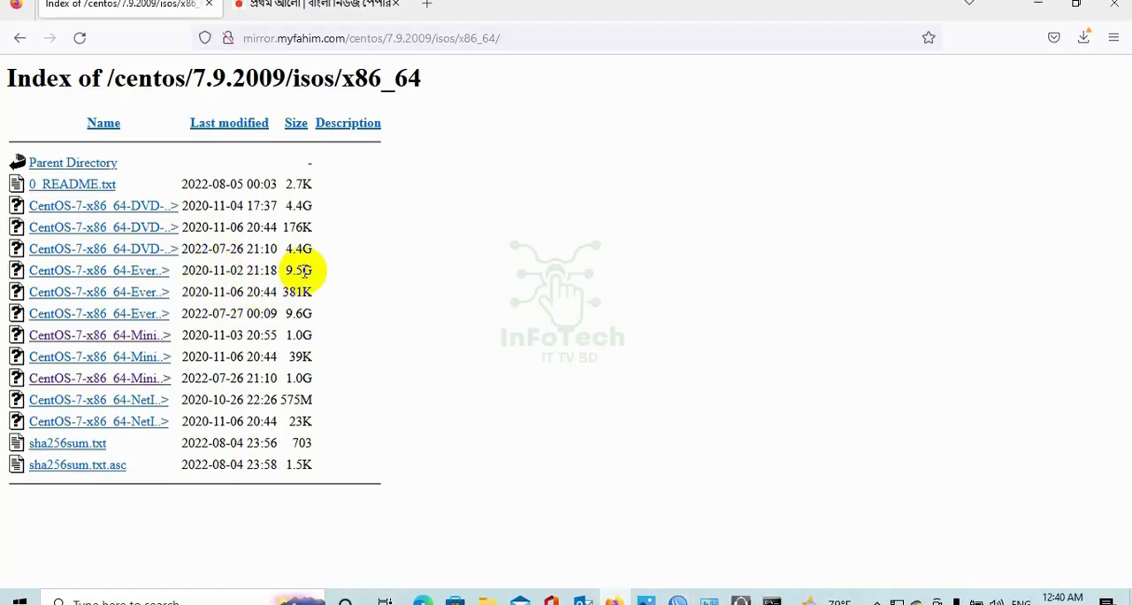
left_click(137, 272)
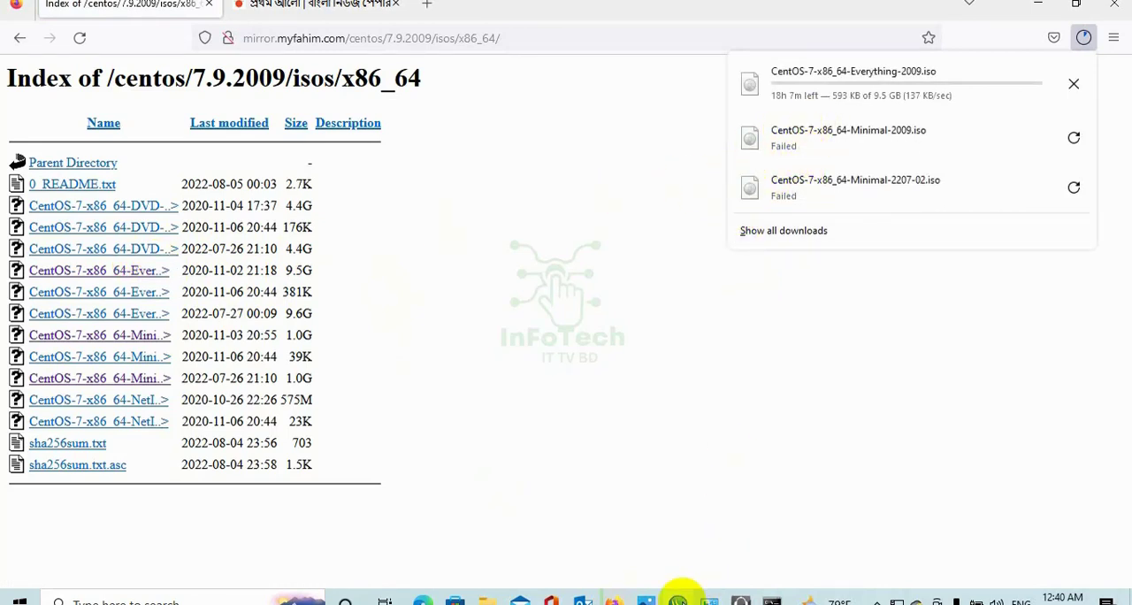
left_click(678, 601)
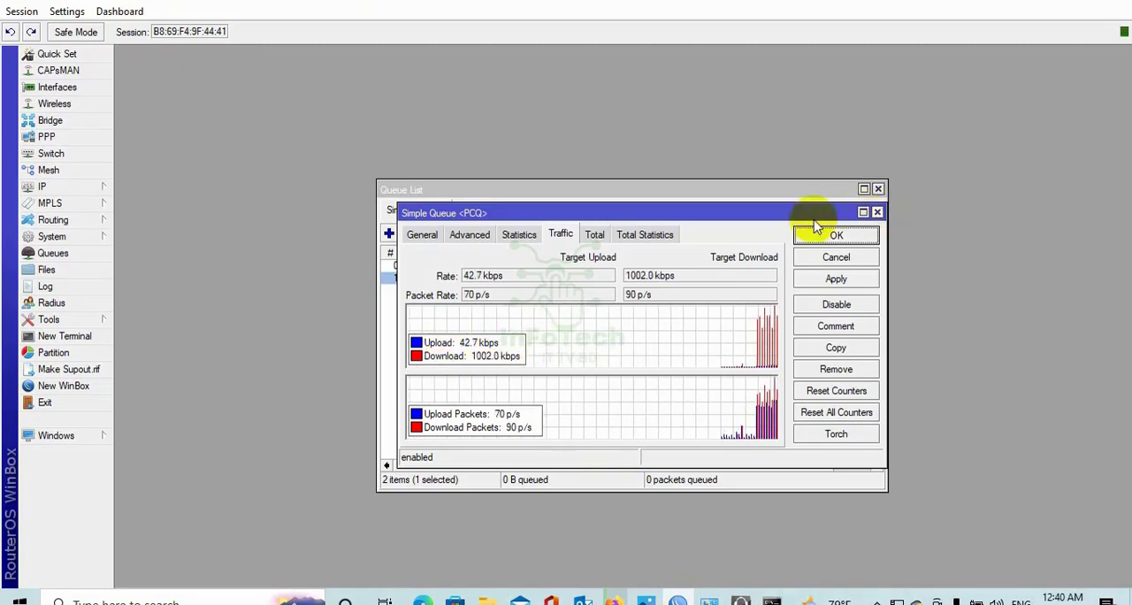
left_click_drag(748, 211, 743, 306)
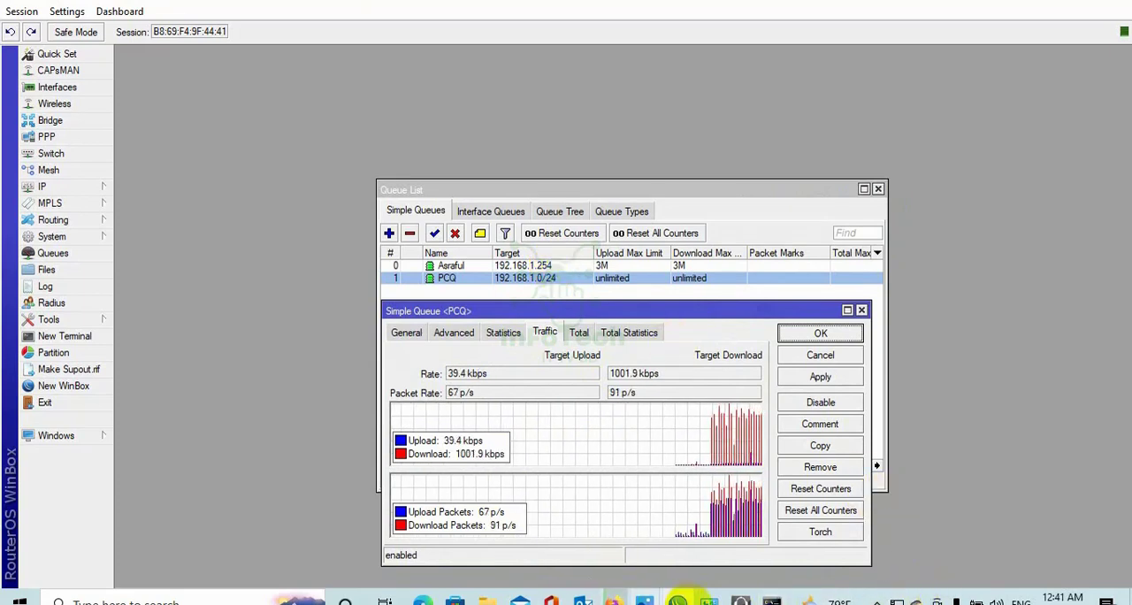
In Windows Network Connections, set Ethernet 2's IPv4 properties to obtain the IP address and DNS server address automatically.
left_click(709, 601)
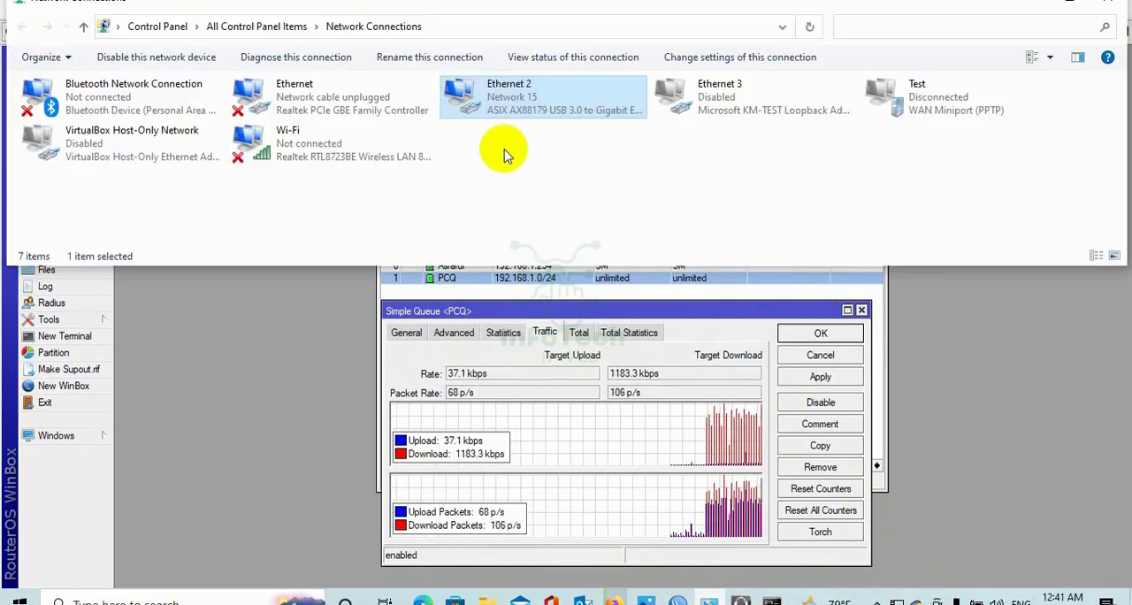
double_click(524, 113)
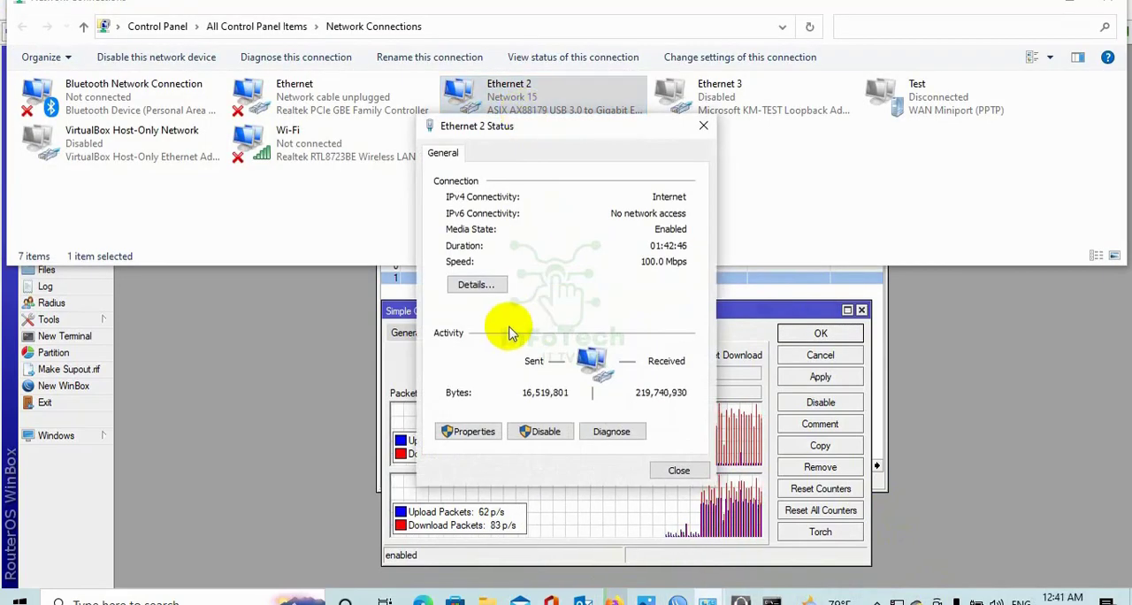
left_click(478, 435)
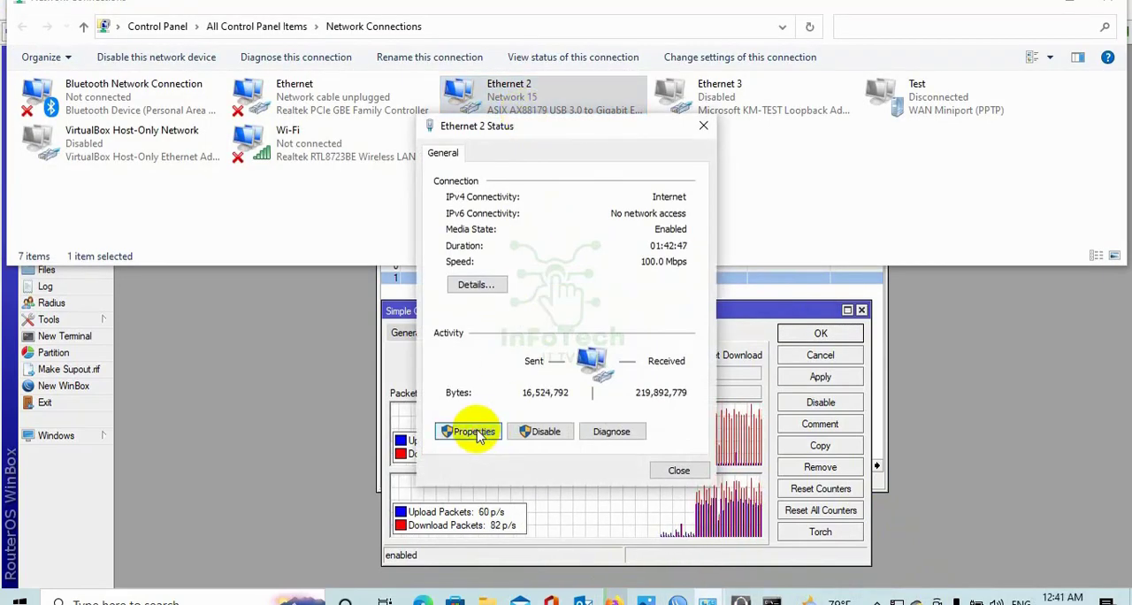
double_click(619, 333)
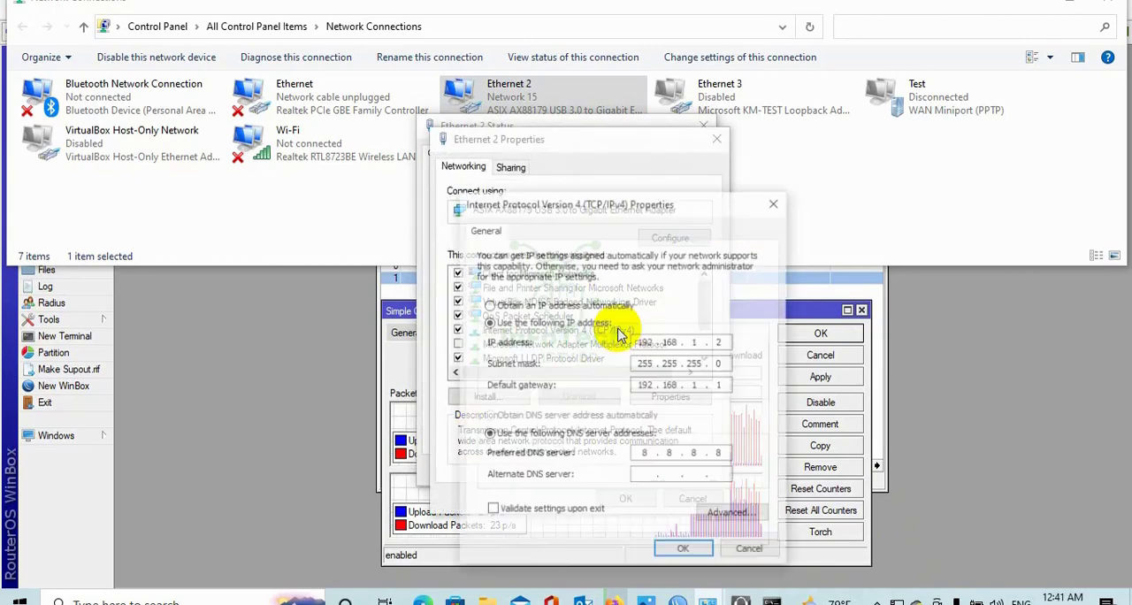
left_click(491, 304)
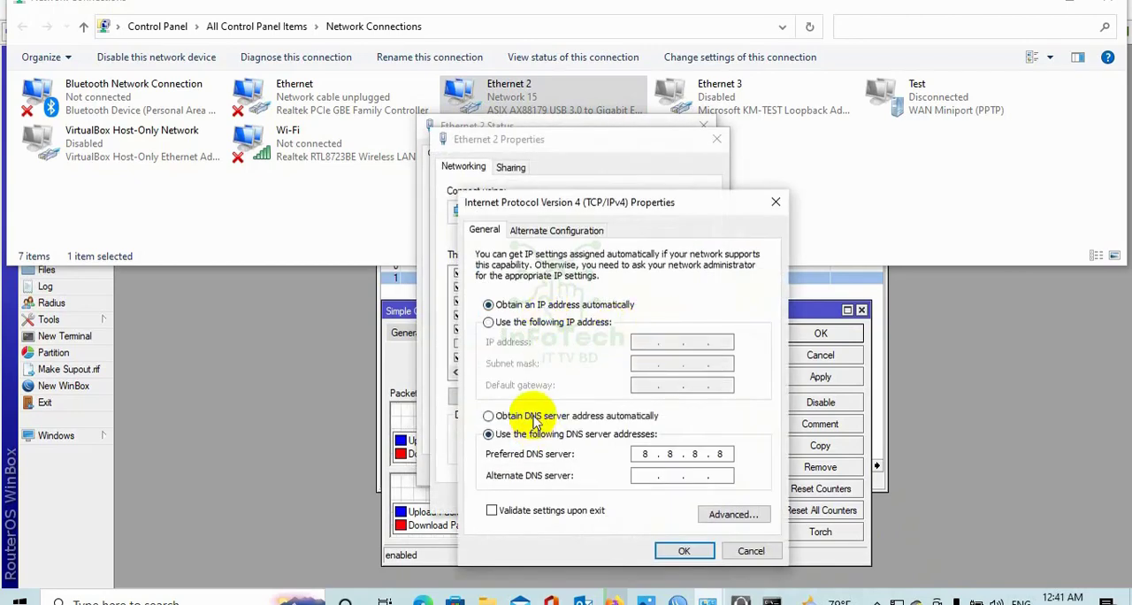
left_click(527, 416)
left_click(684, 550)
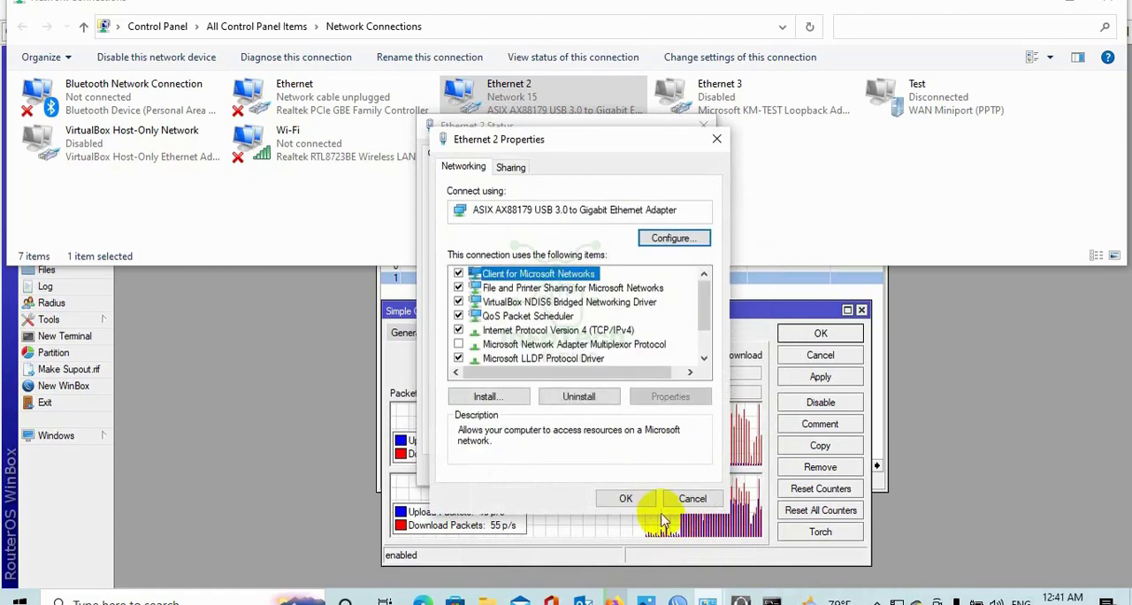
left_click(630, 498)
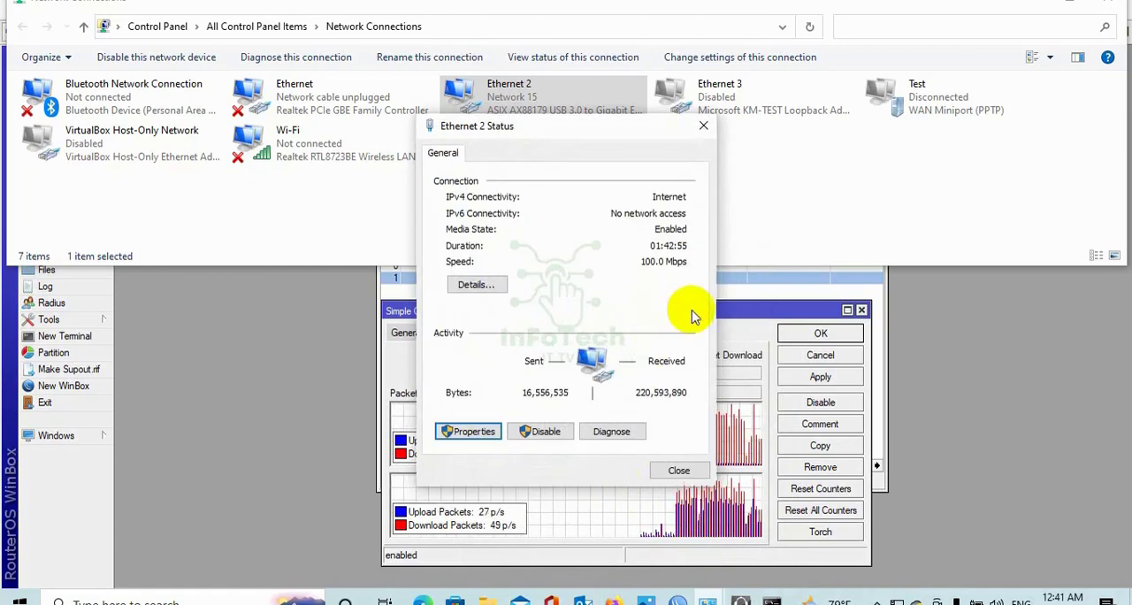
Check the IPv4 address in Ethernet 2's connection details and close its status windows.
left_click(476, 284)
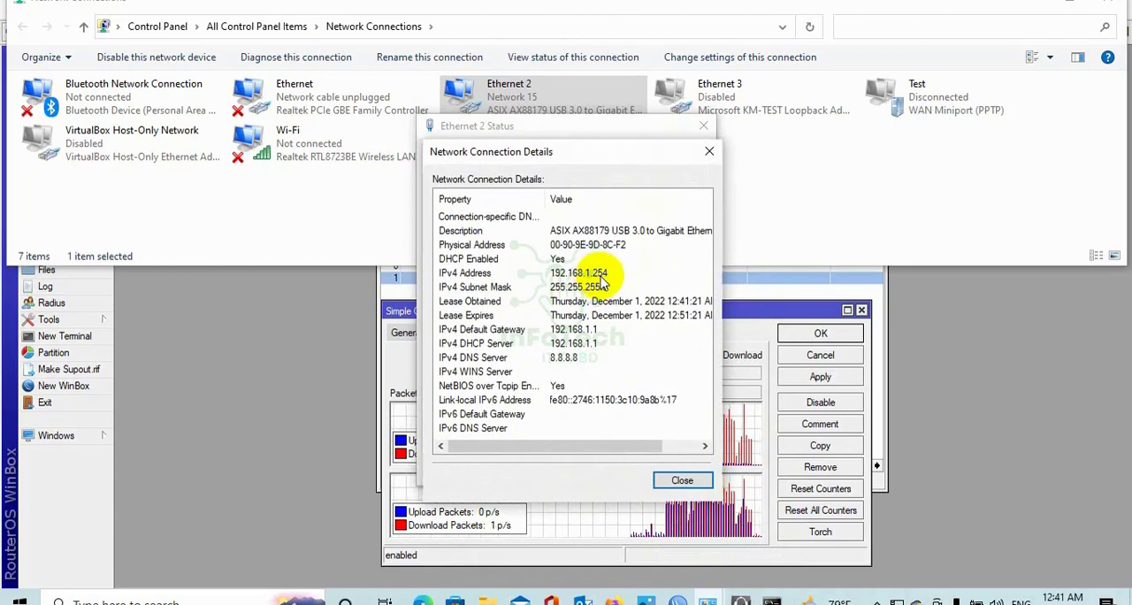
left_click(709, 151)
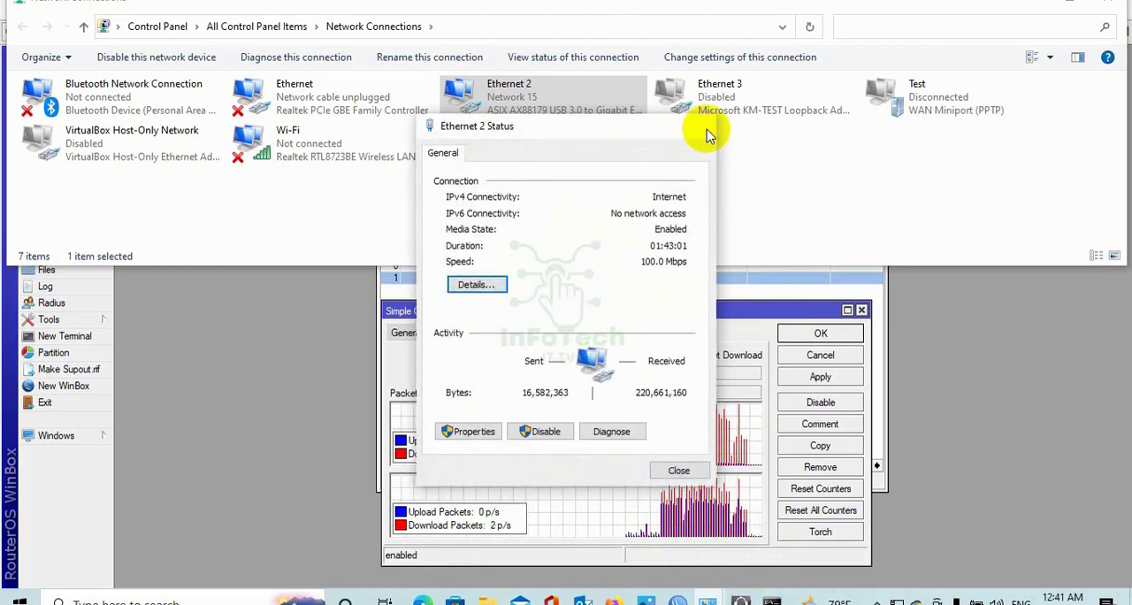
left_click(704, 127)
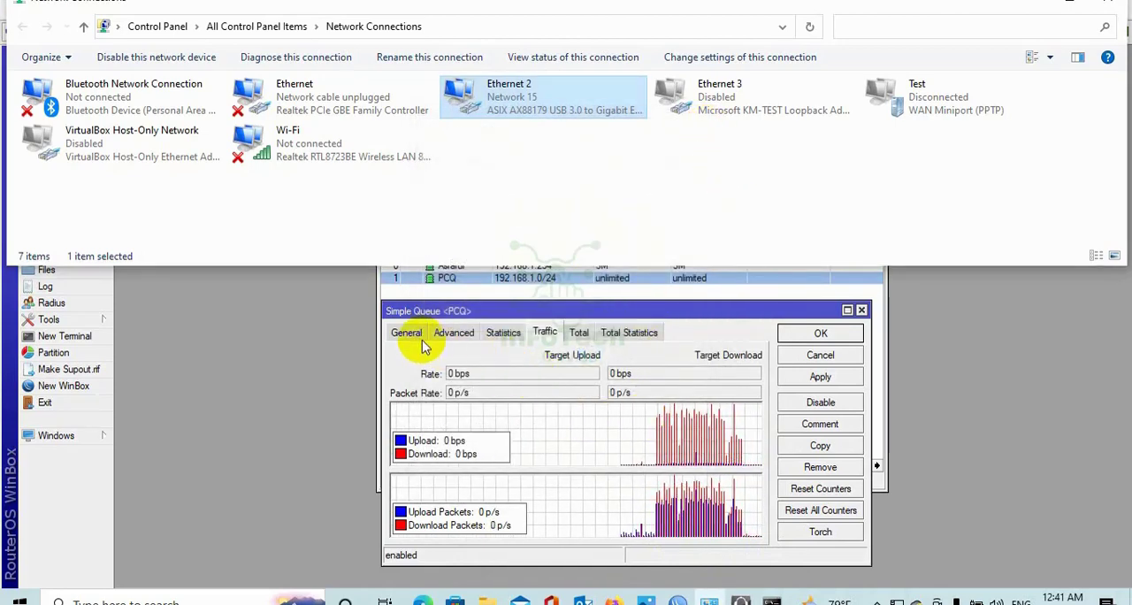
Close the PCQ queue in WinBox and check the 192.168.1.254 queue's traffic while downloading the CentOS-7 Everything 2009 ISO again in Firefox.
left_click(862, 310)
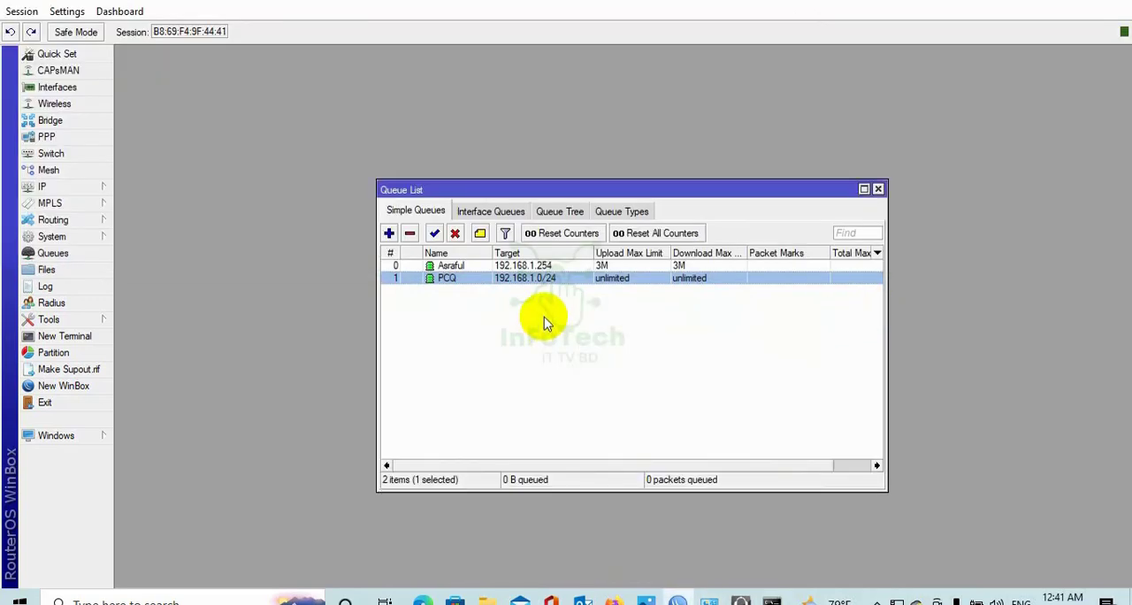
double_click(535, 268)
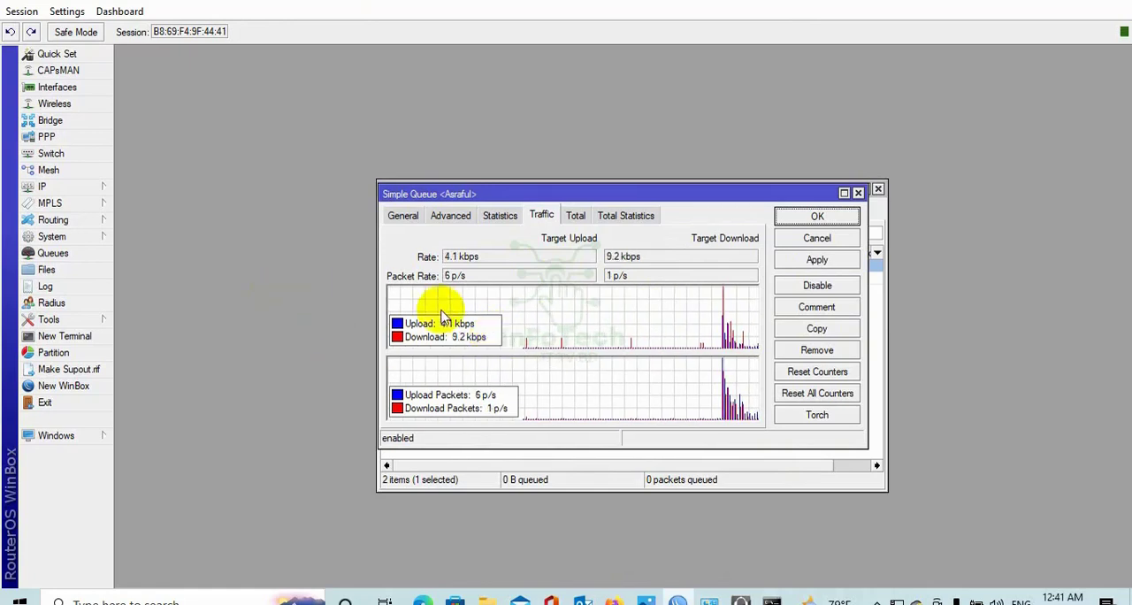
left_click(612, 600)
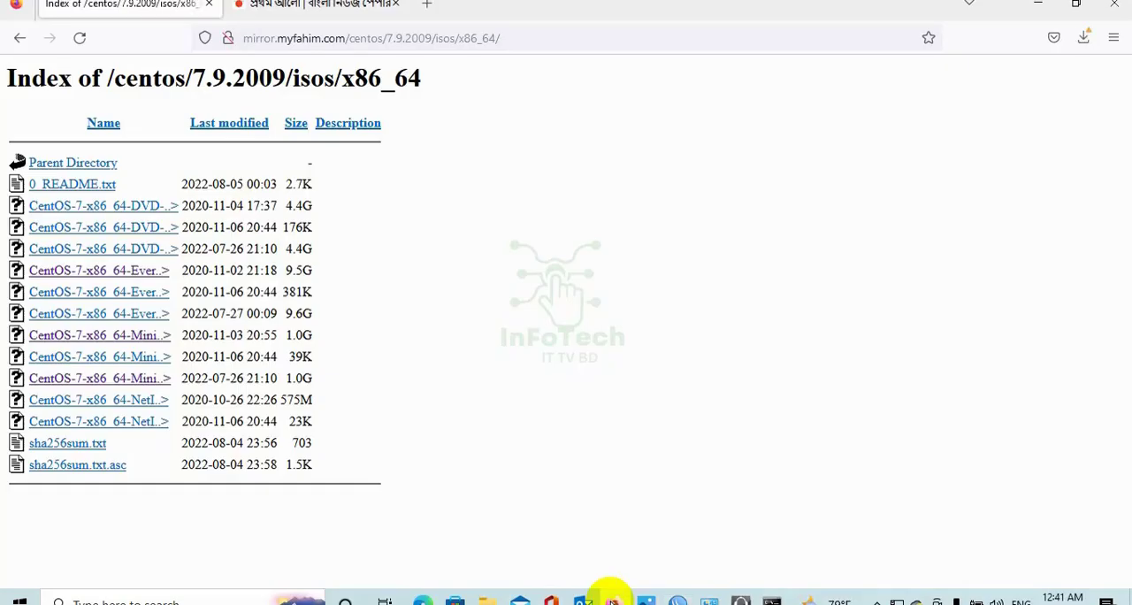
left_click(132, 270)
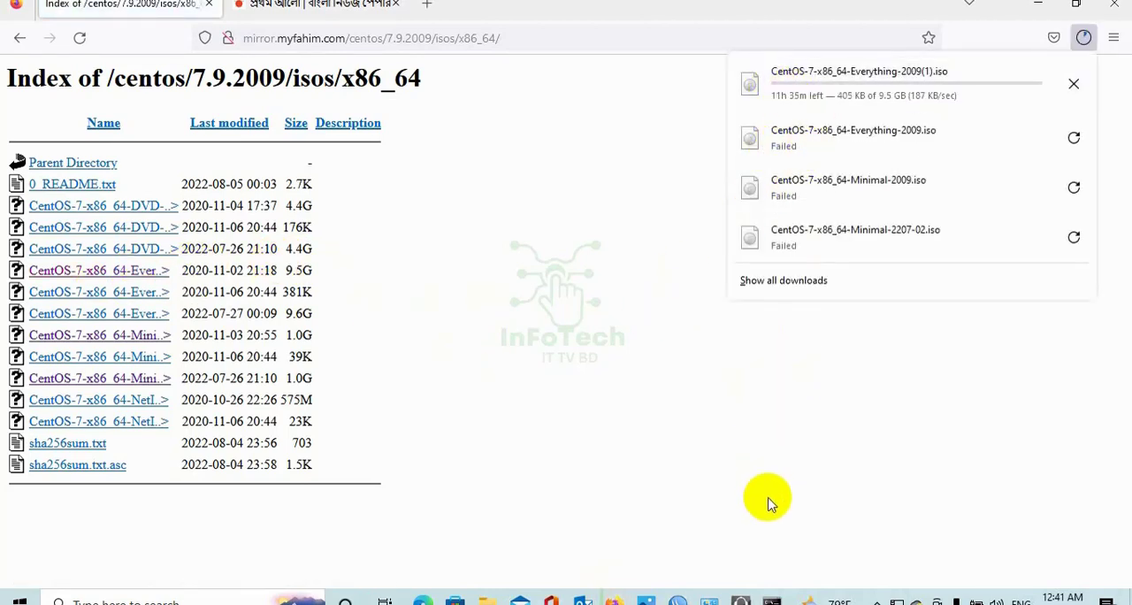
left_click(679, 601)
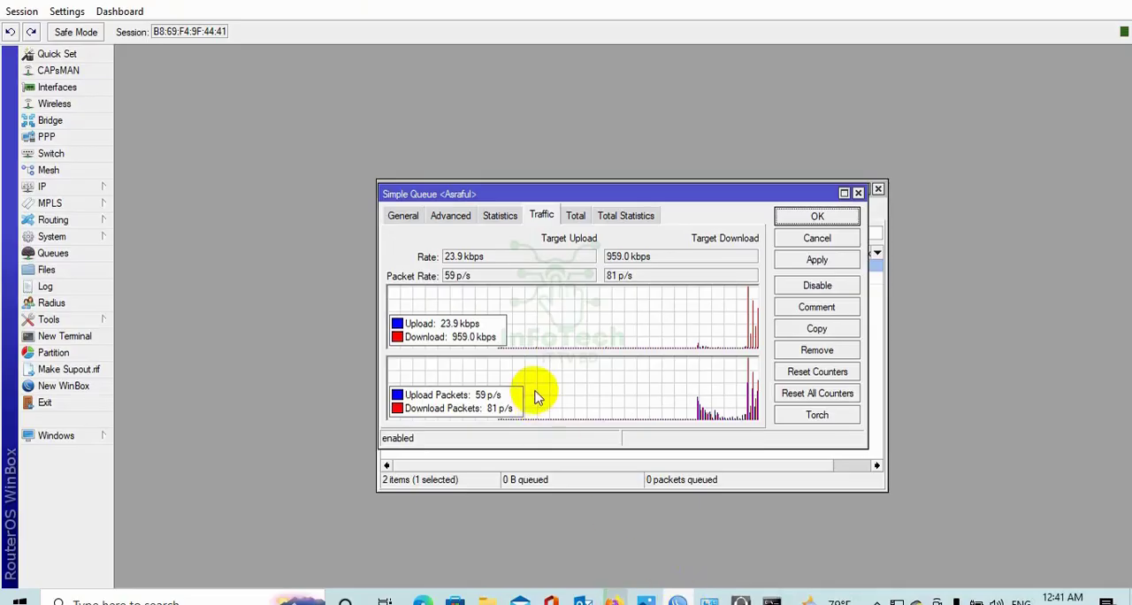